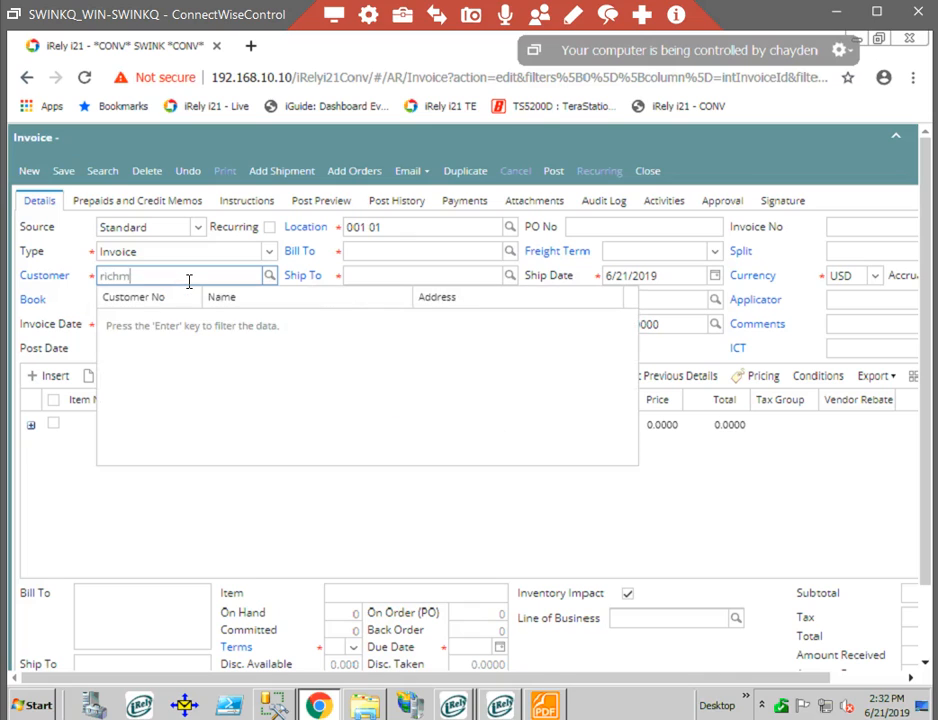
Search the customers for "richmo" and set the invoice's customer to RICHMOND COUNTY.
type("o")
key("Return")
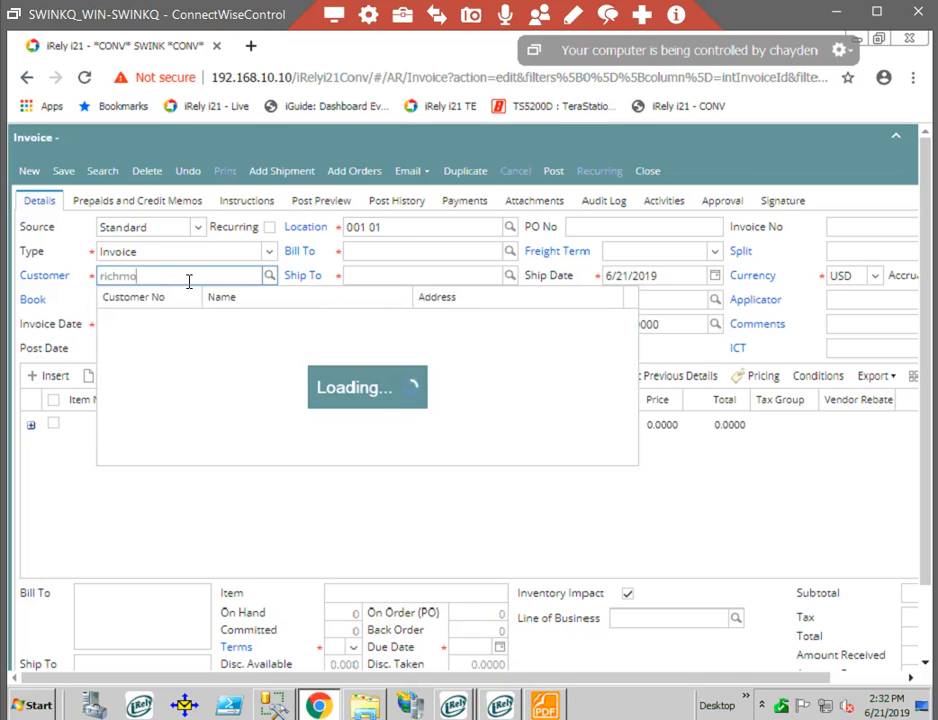
scroll(210, 440, "down", 3)
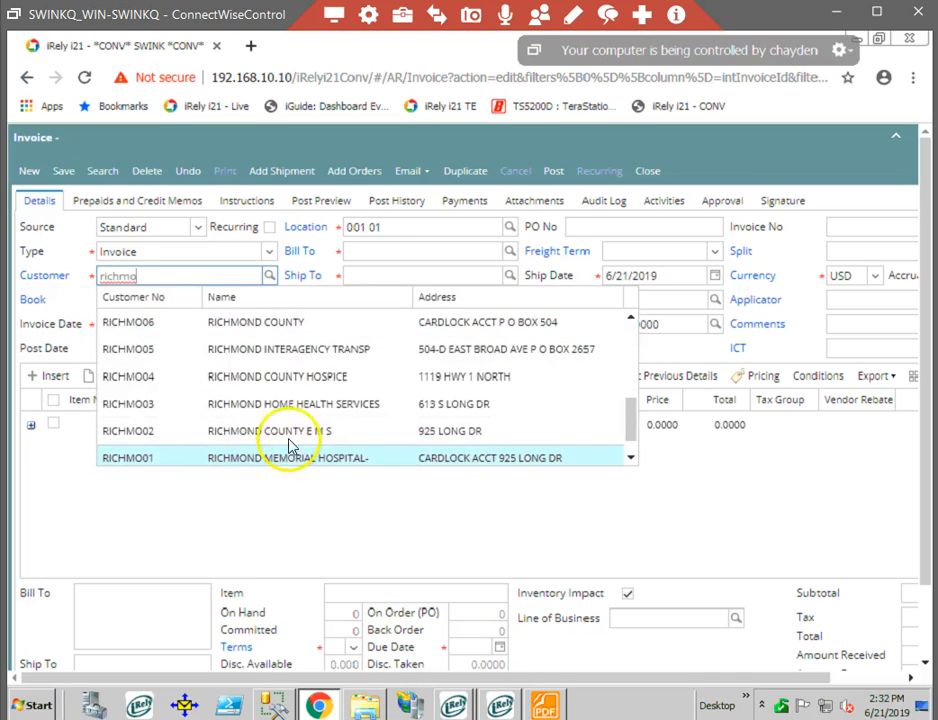
left_click(297, 328)
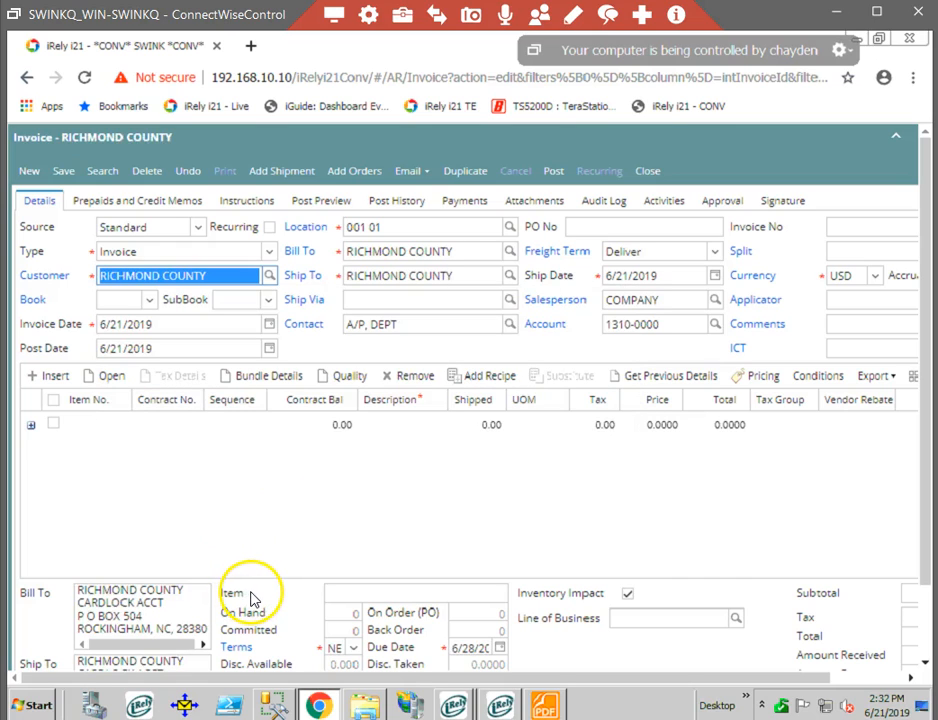
left_click(94, 433)
left_click(92, 429)
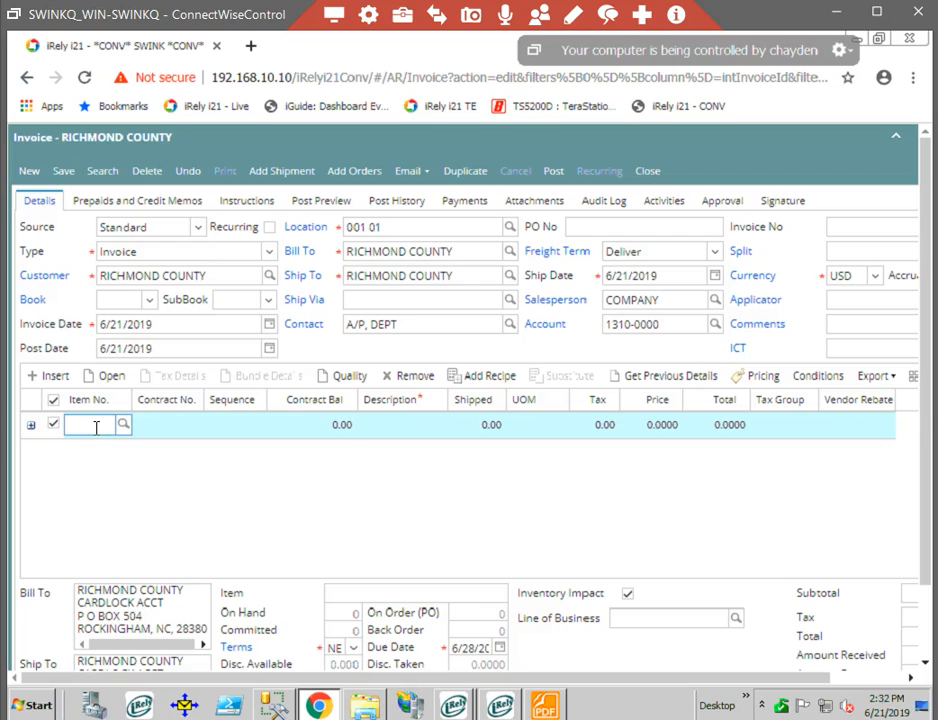
type("17")
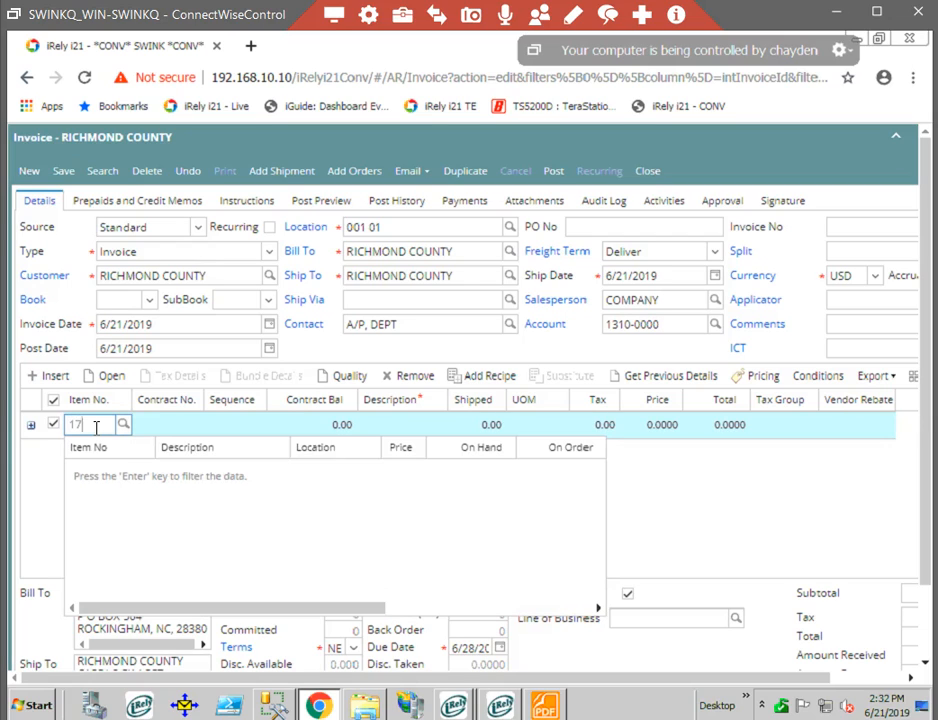
type("4547")
key("Return")
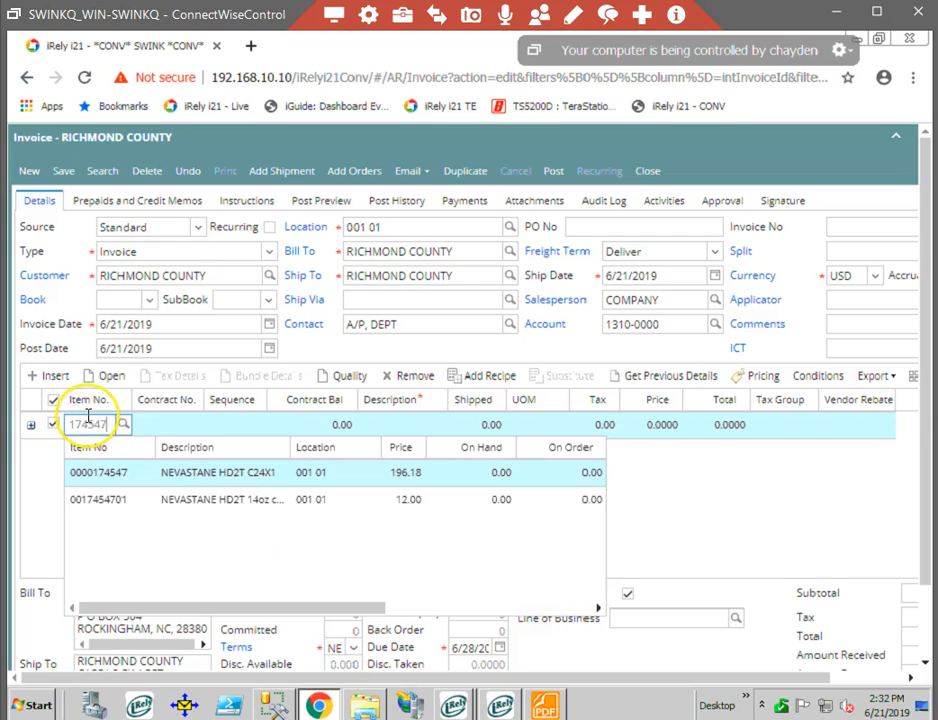
key("BackSpace")
key("BackSpace")
key("BackSpace")
key("BackSpace")
key("BackSpace")
key("BackSpace")
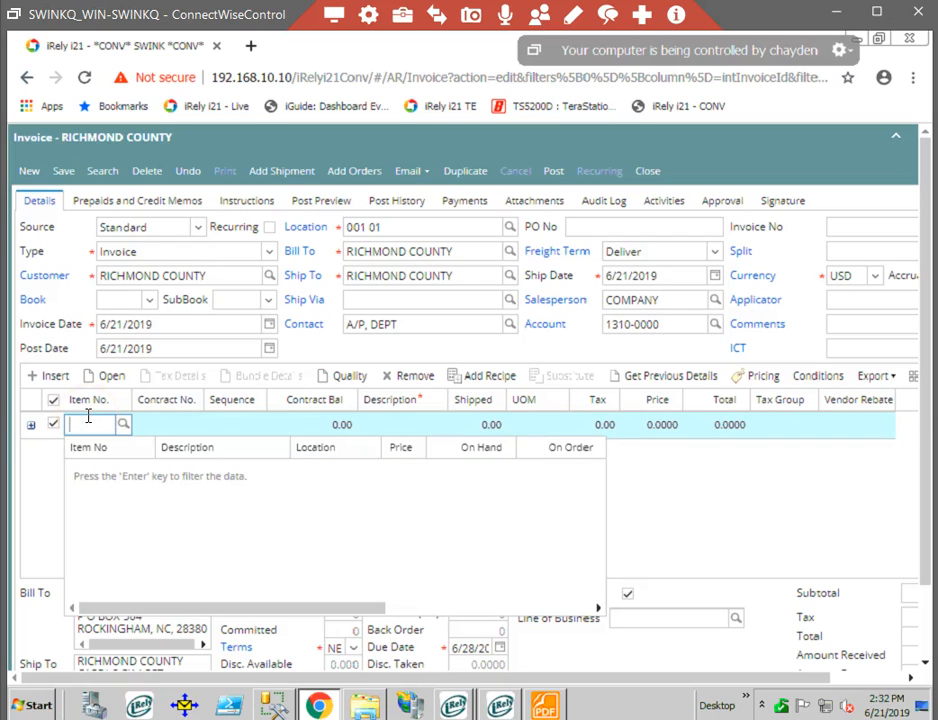
type("105330")
key("Return")
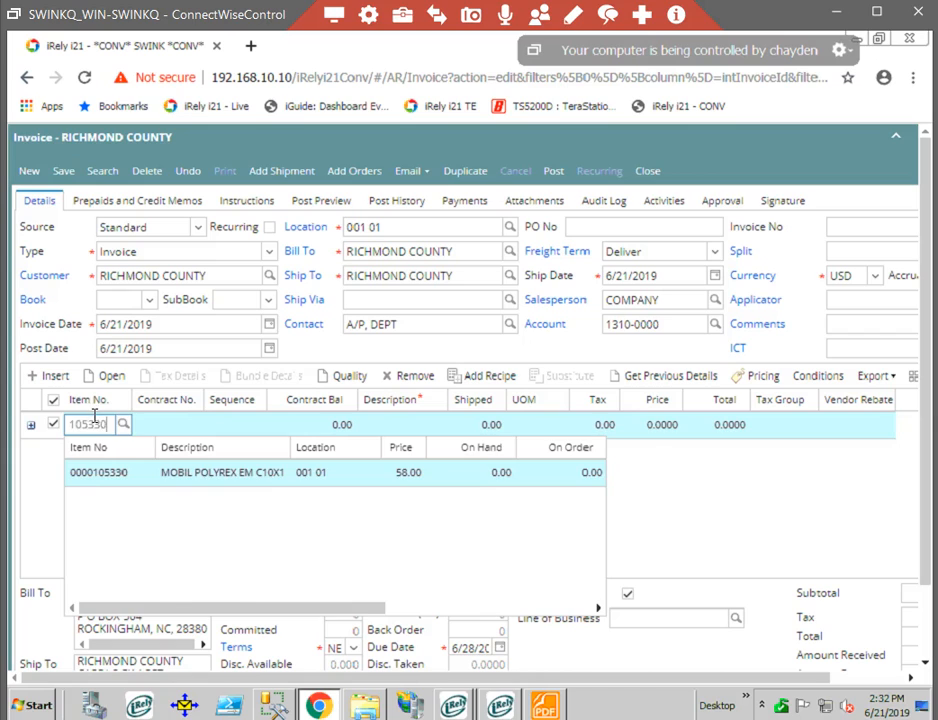
key("Return")
left_click(486, 432)
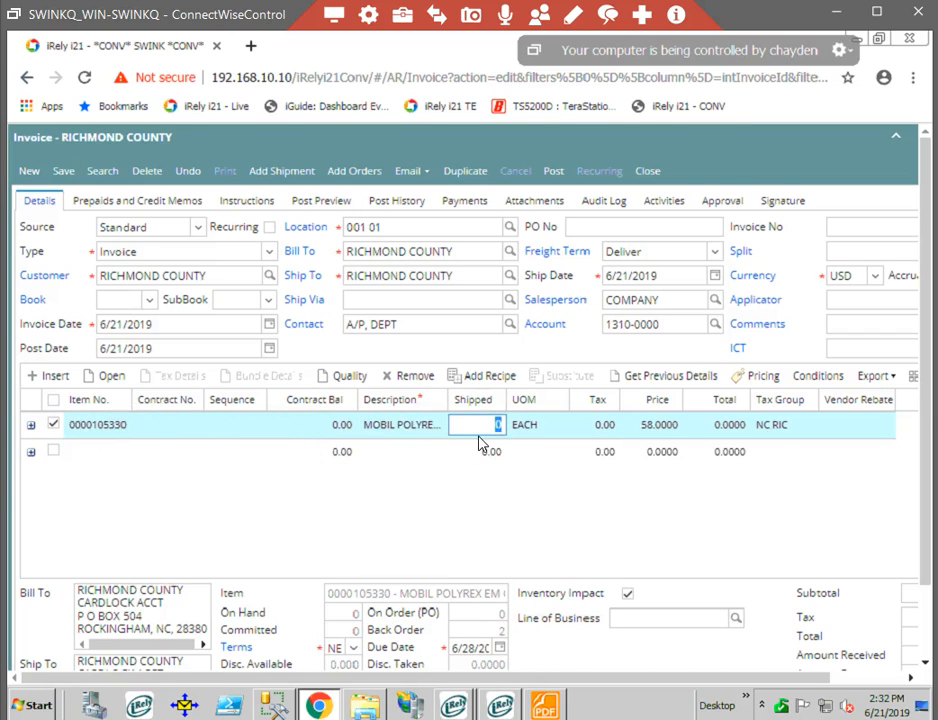
type("2")
key("Tab")
left_click(655, 431)
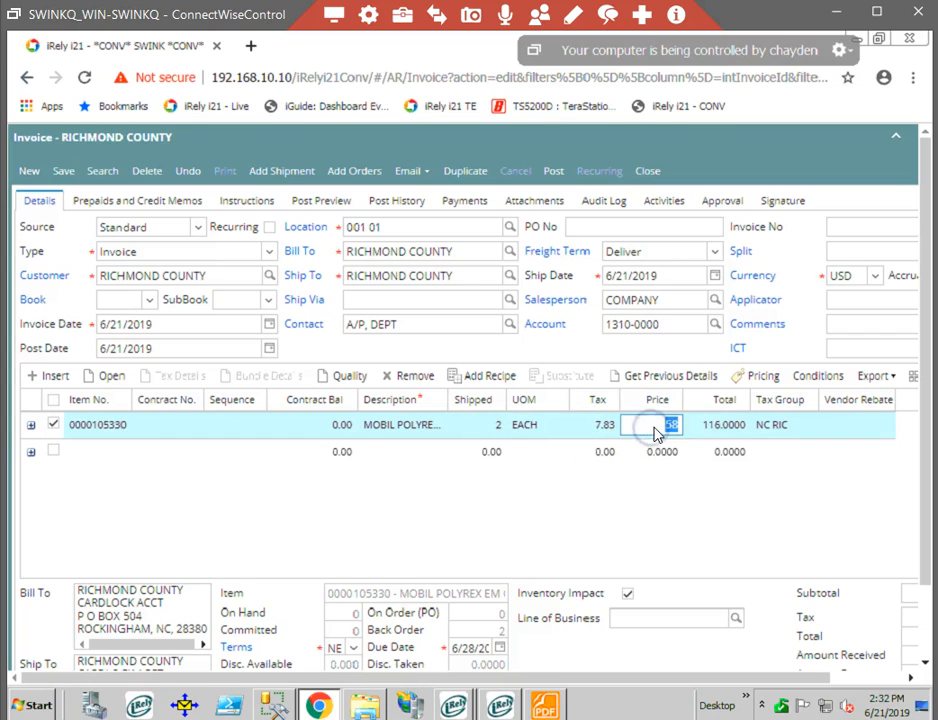
Add item 300049T to the second invoice line with a shipped quantity of 1 and a price of 54.05.
left_click(118, 460)
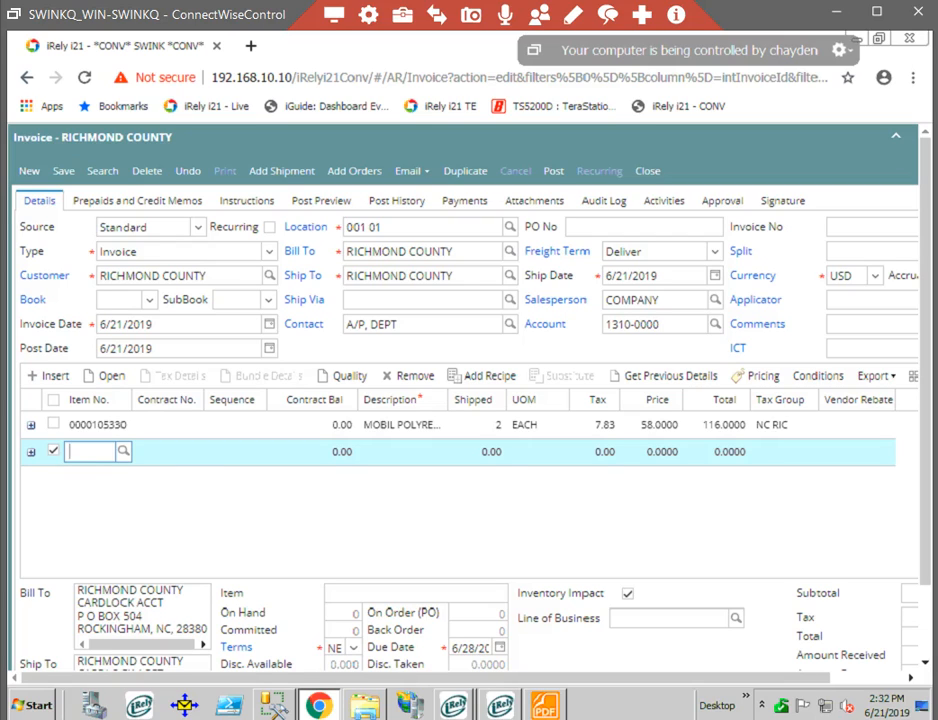
type("00049")
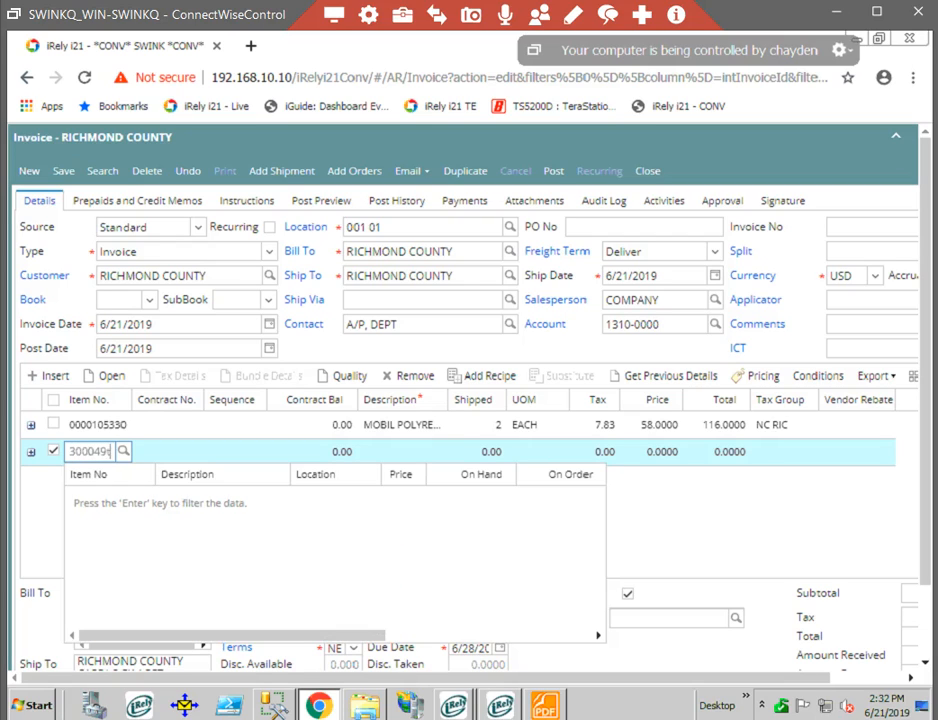
type("t")
key("Return")
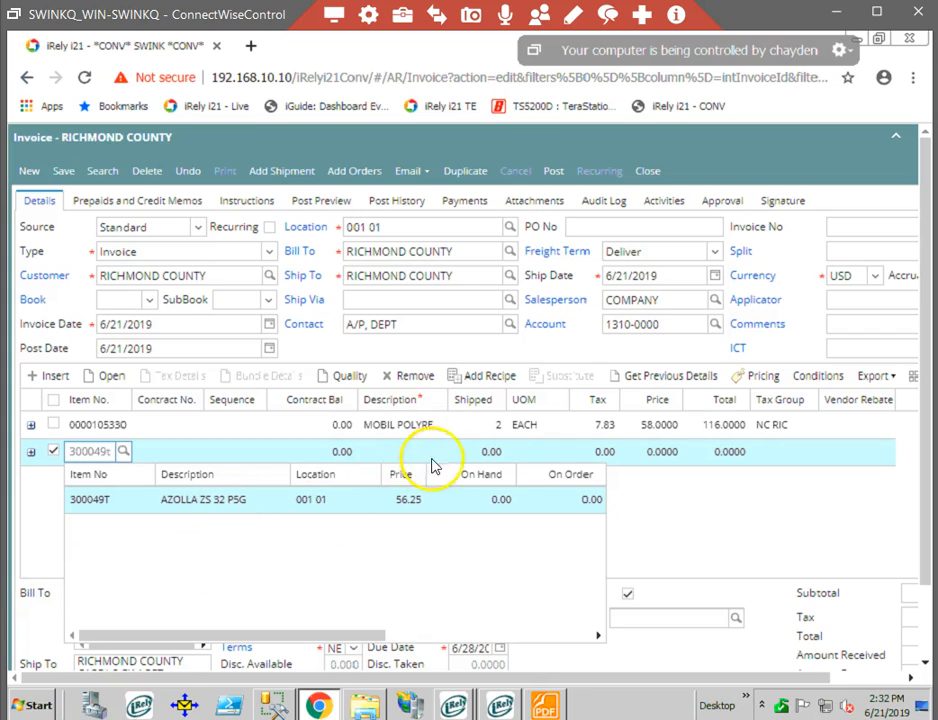
key("Return")
left_click(497, 451)
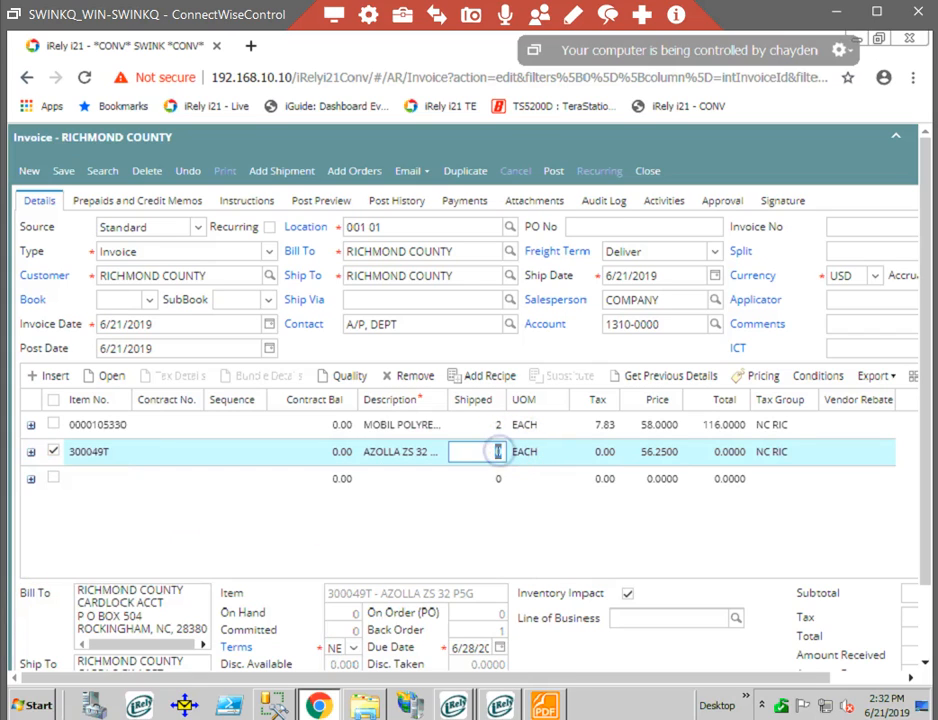
type("1")
key("Tab")
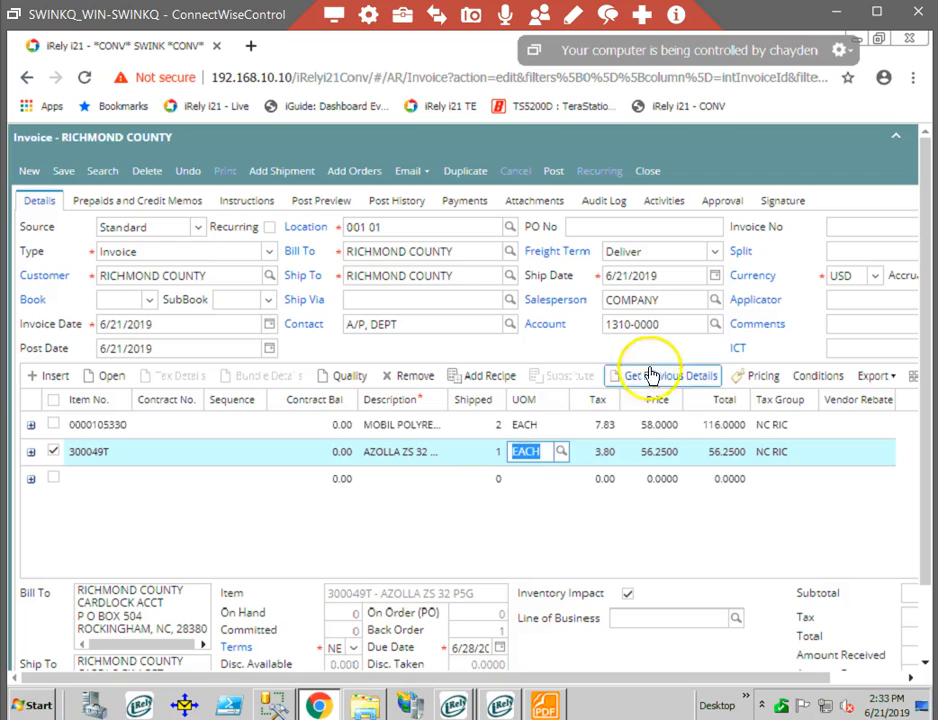
left_click(663, 453)
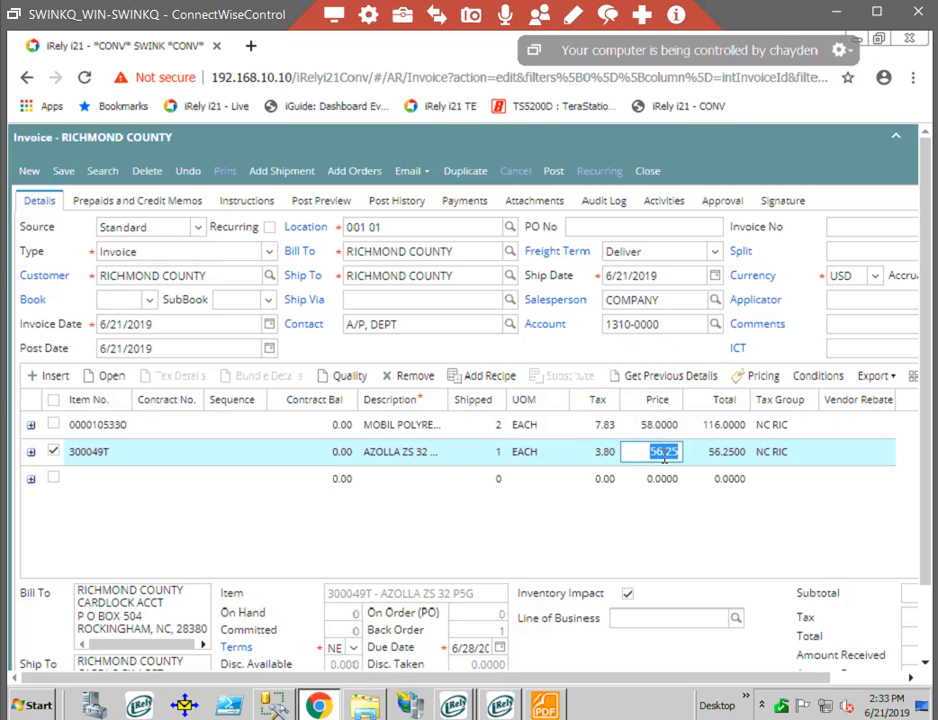
type("54.05")
key("Tab")
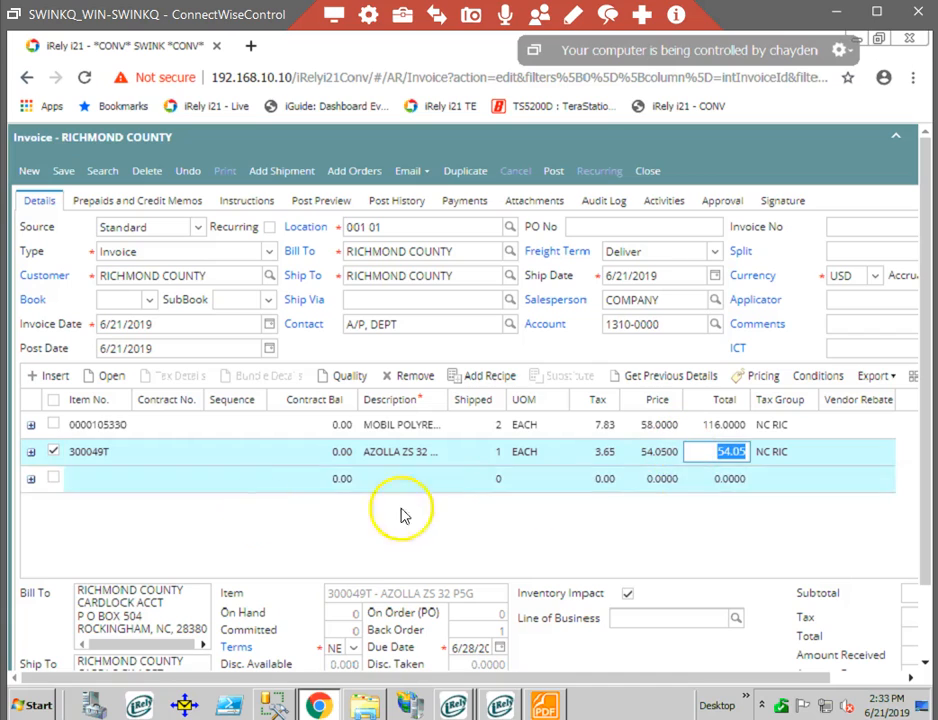
left_click(96, 479)
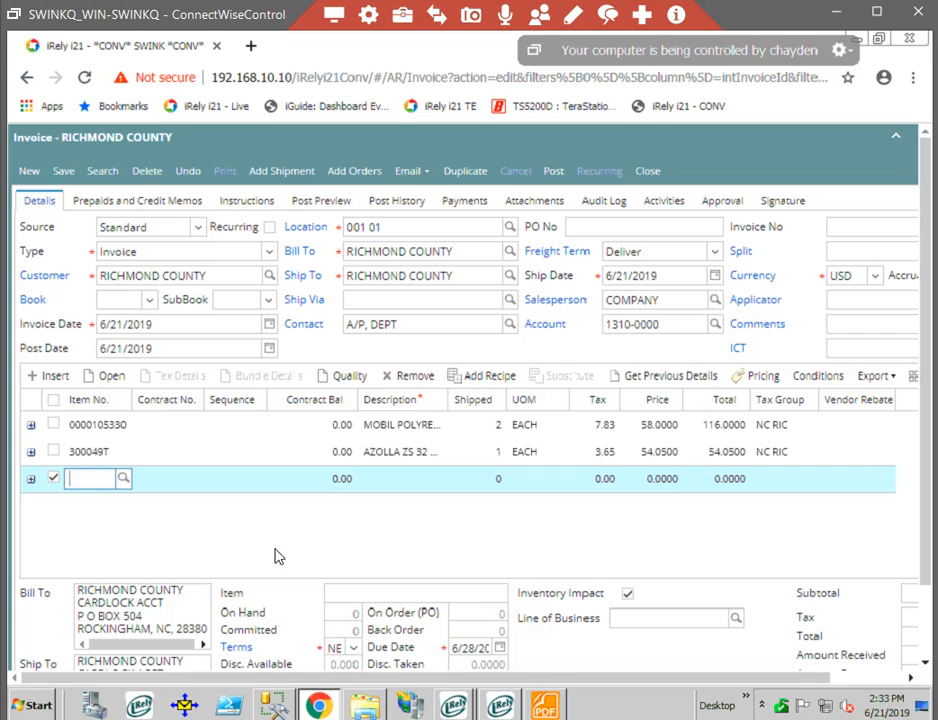
type("127573")
key("Return")
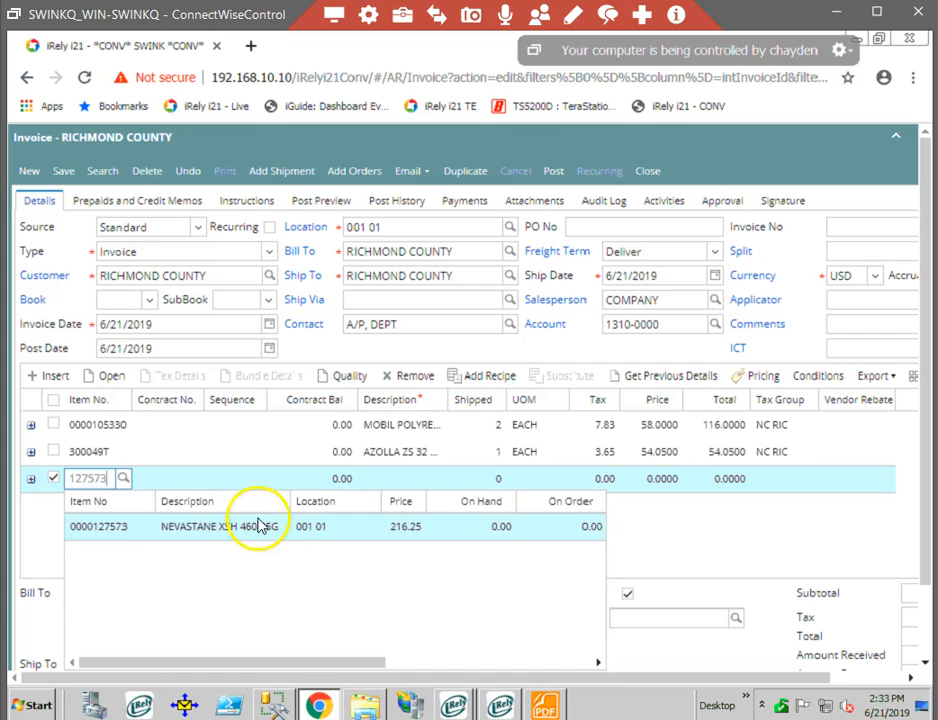
key("Return")
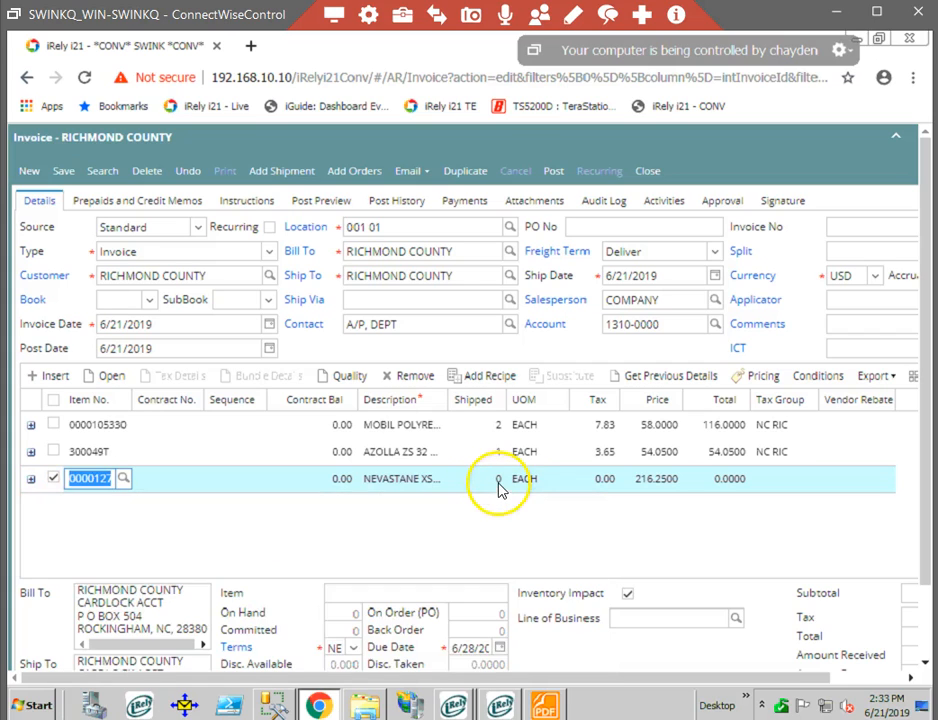
left_click(499, 481)
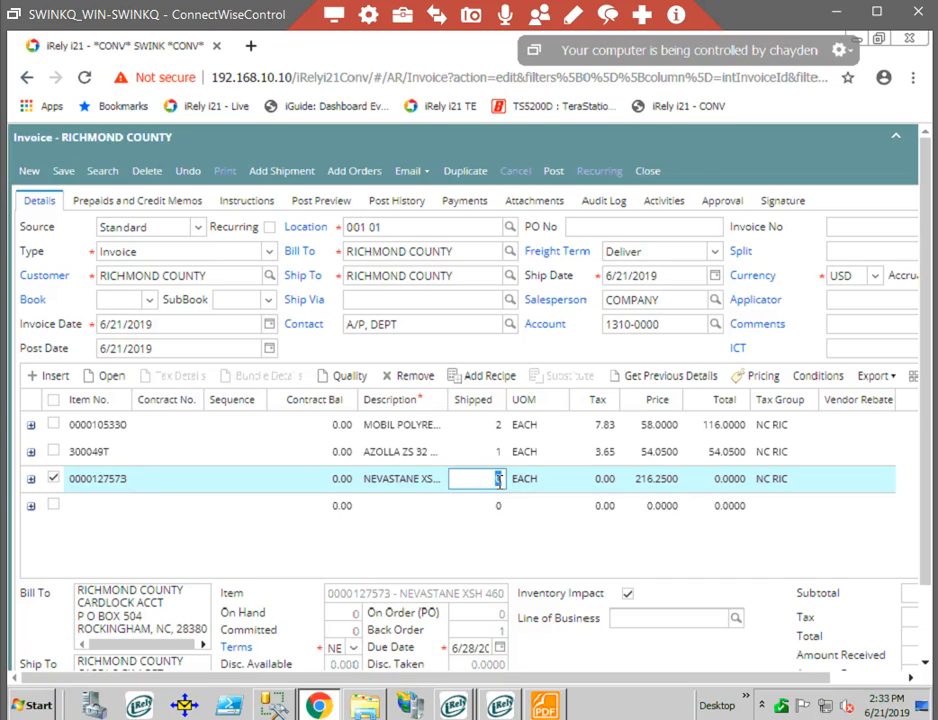
type("1")
left_click(668, 486)
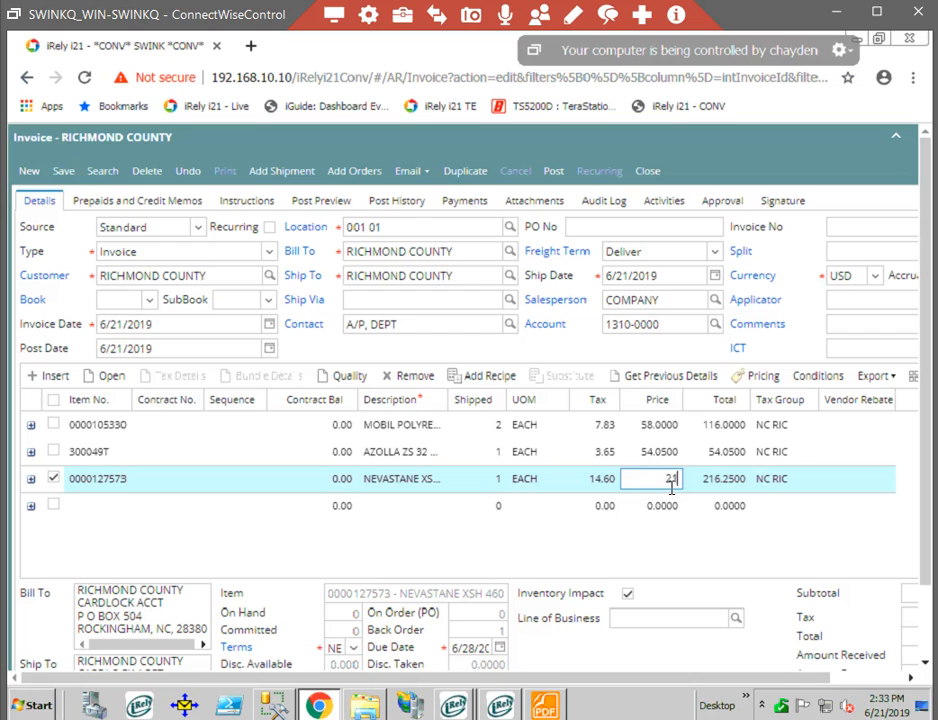
key("Return")
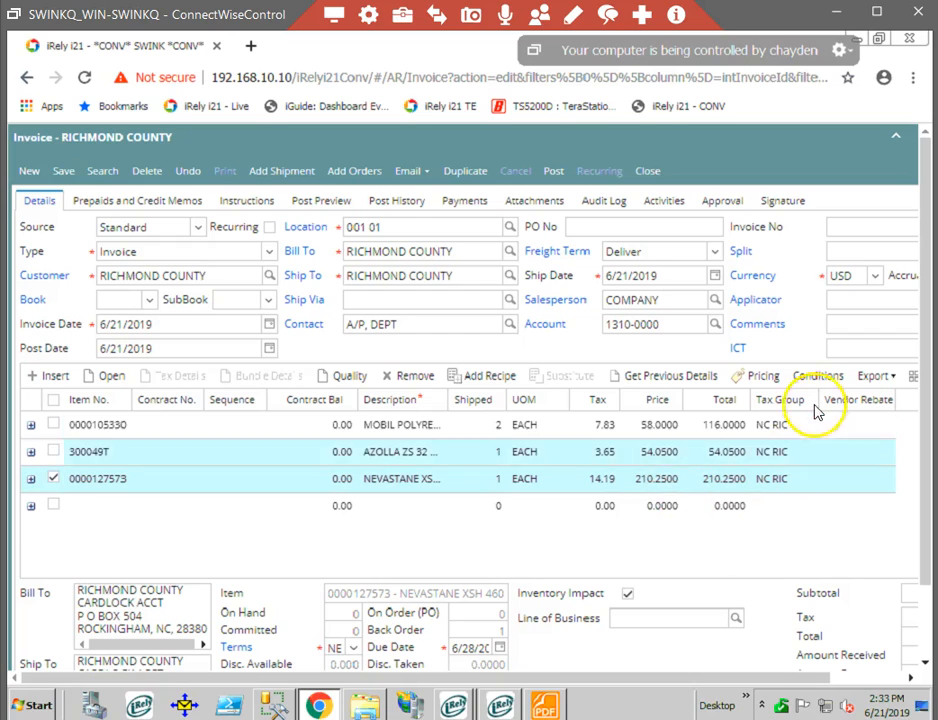
Check the invoice's Ship To location record and the available freight terms.
left_click_drag(830, 678, 912, 678)
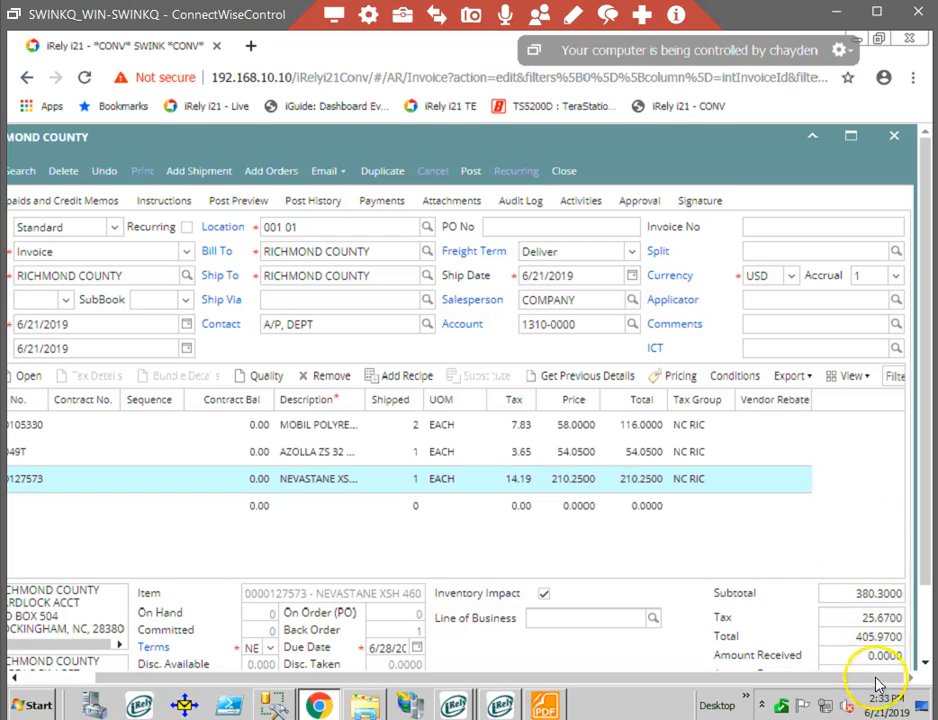
mouse_move(865, 683)
left_mouse_down()
mouse_move(762, 694)
mouse_move(871, 693)
mouse_move(863, 686)
left_mouse_up()
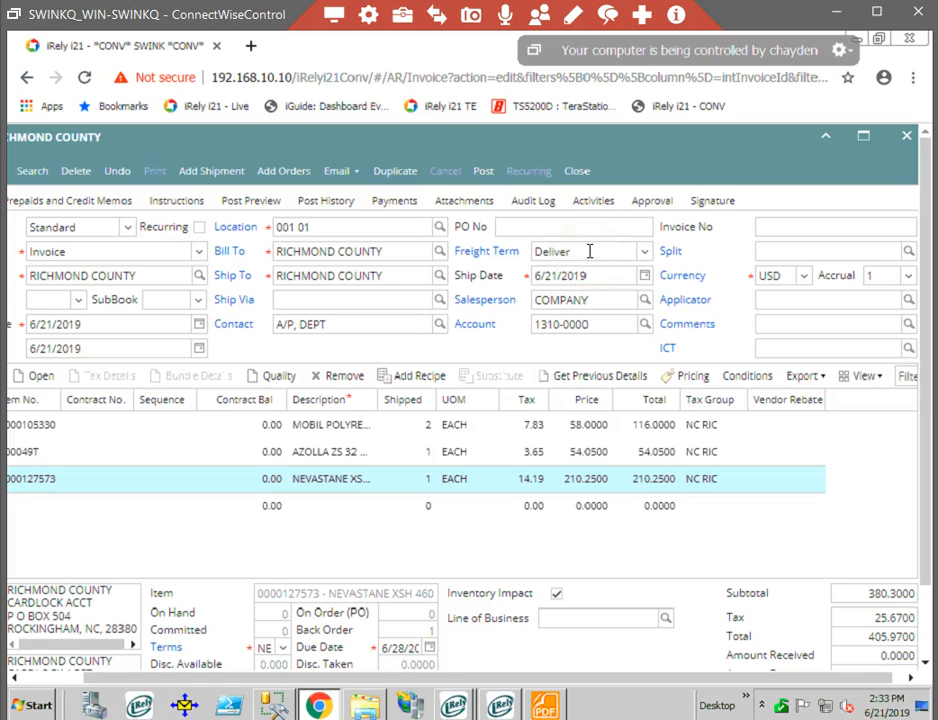
left_click(236, 277)
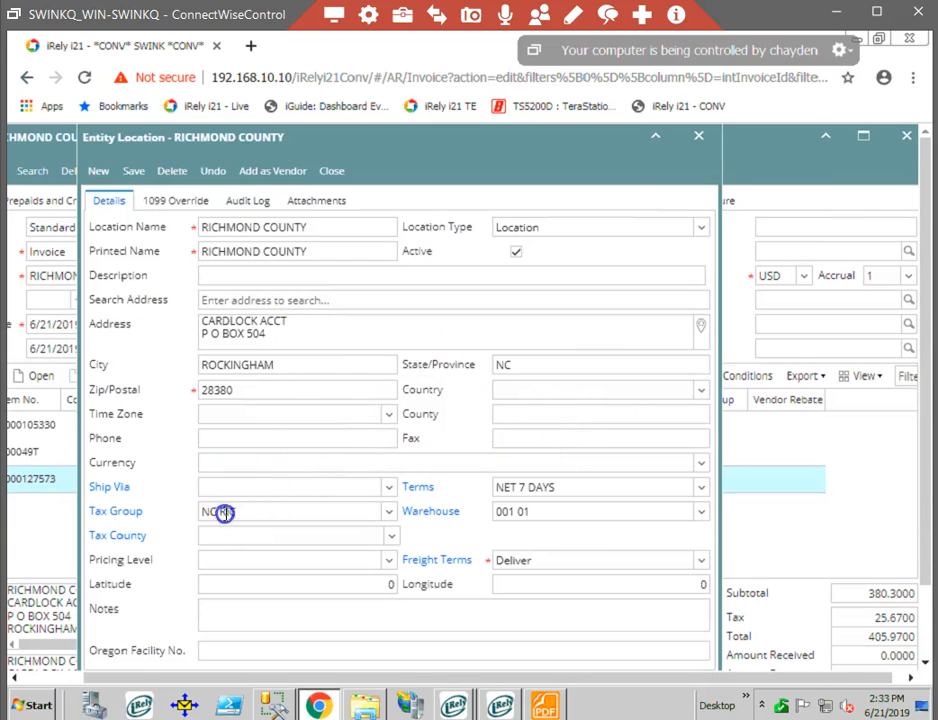
left_click(225, 512)
left_click(336, 173)
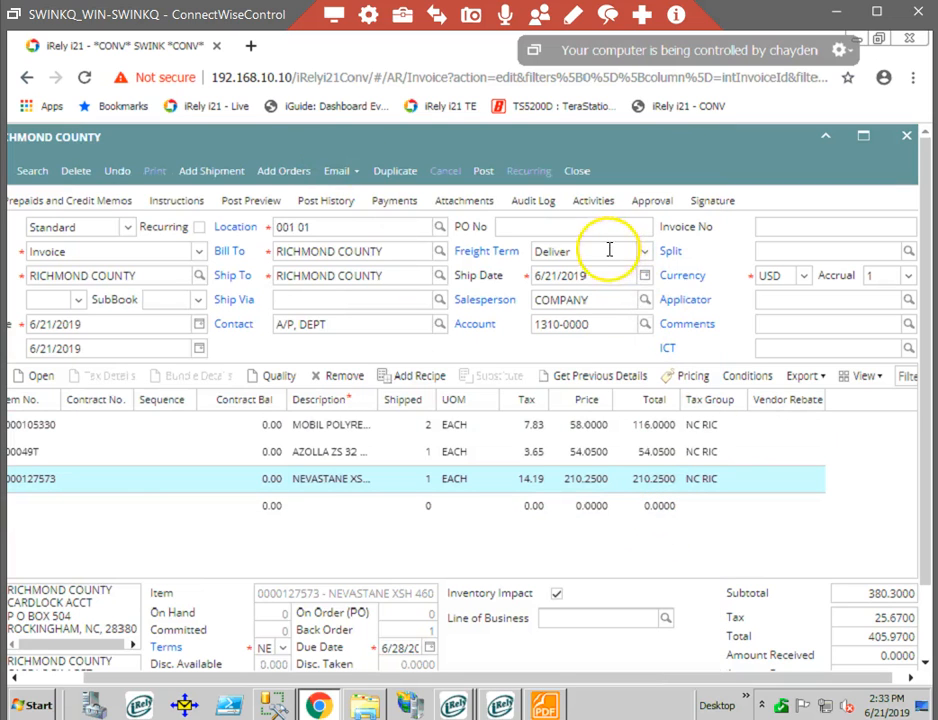
left_click(645, 251)
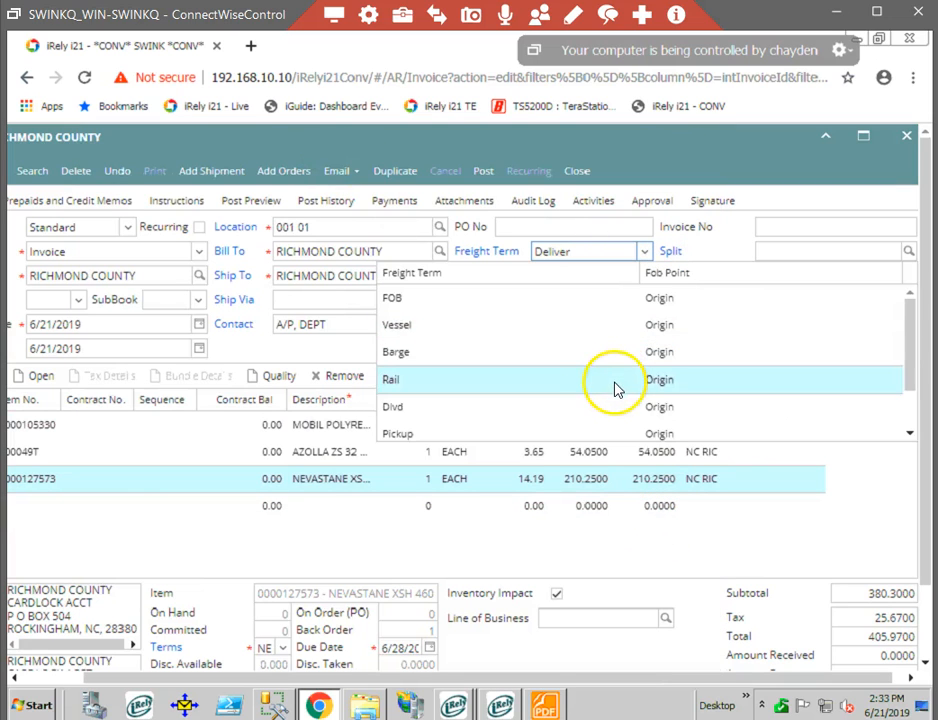
scroll(616, 389, "down", 2)
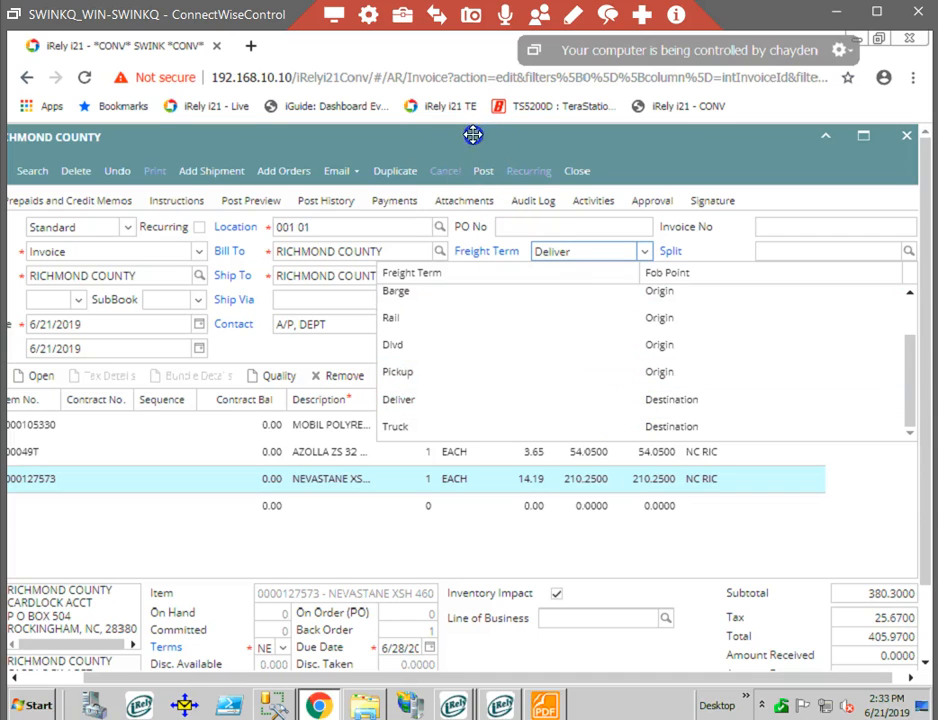
Check the setup of company location 001 01, including its tax group, and close the record.
left_click(245, 229)
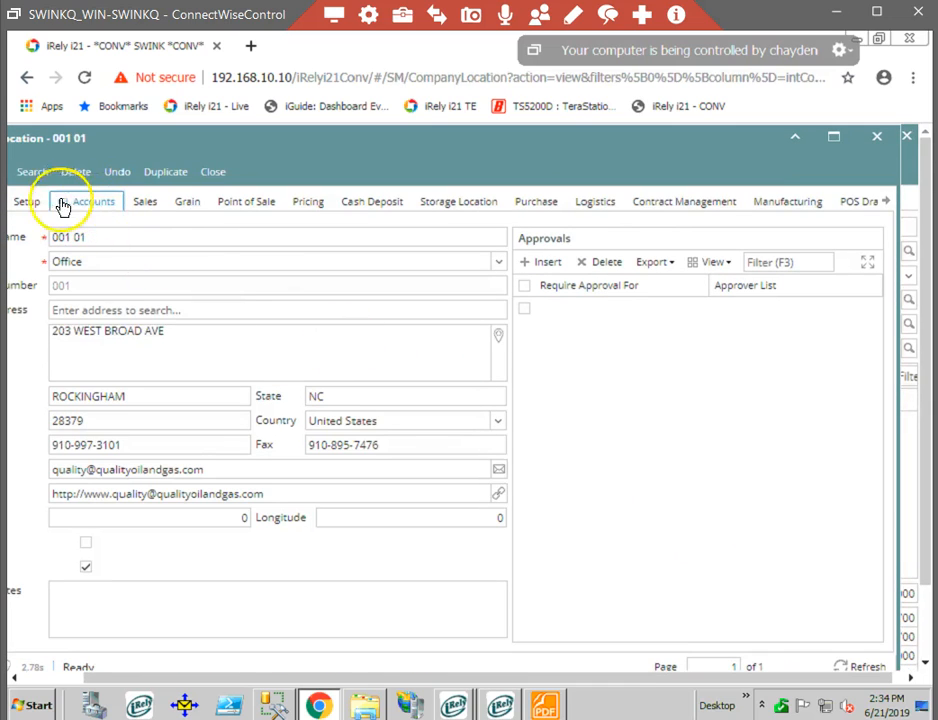
left_click(29, 205)
left_click(147, 206)
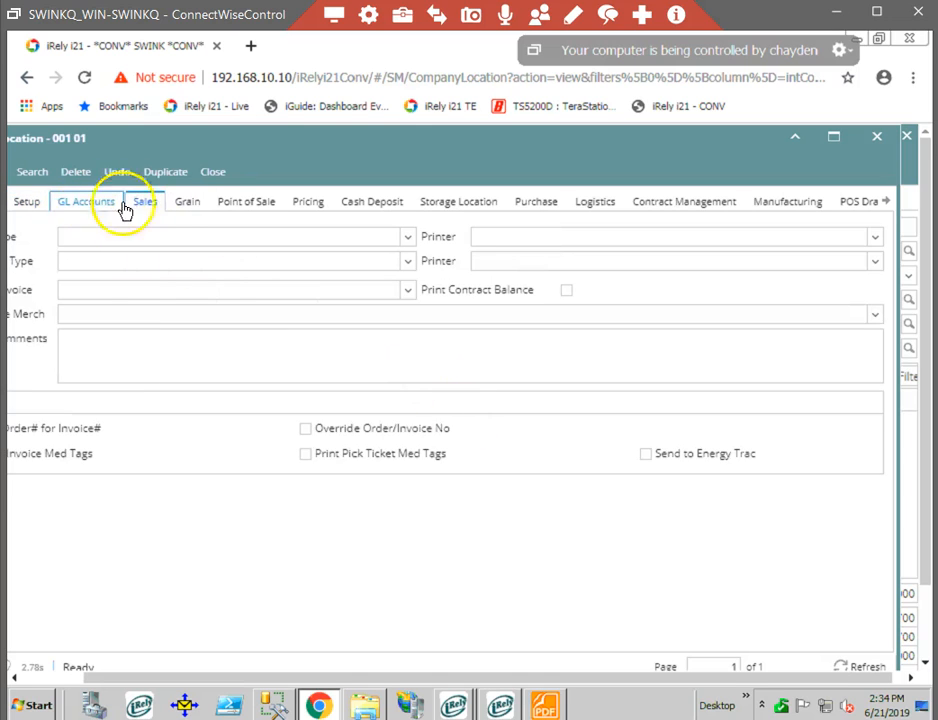
left_click_drag(338, 141, 410, 139)
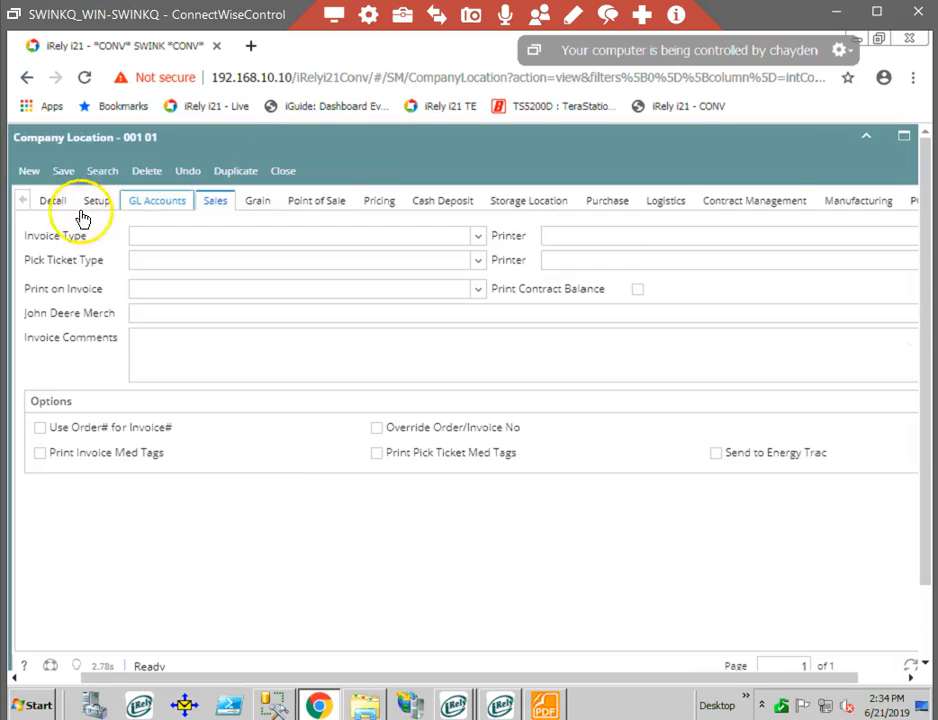
left_click(54, 204)
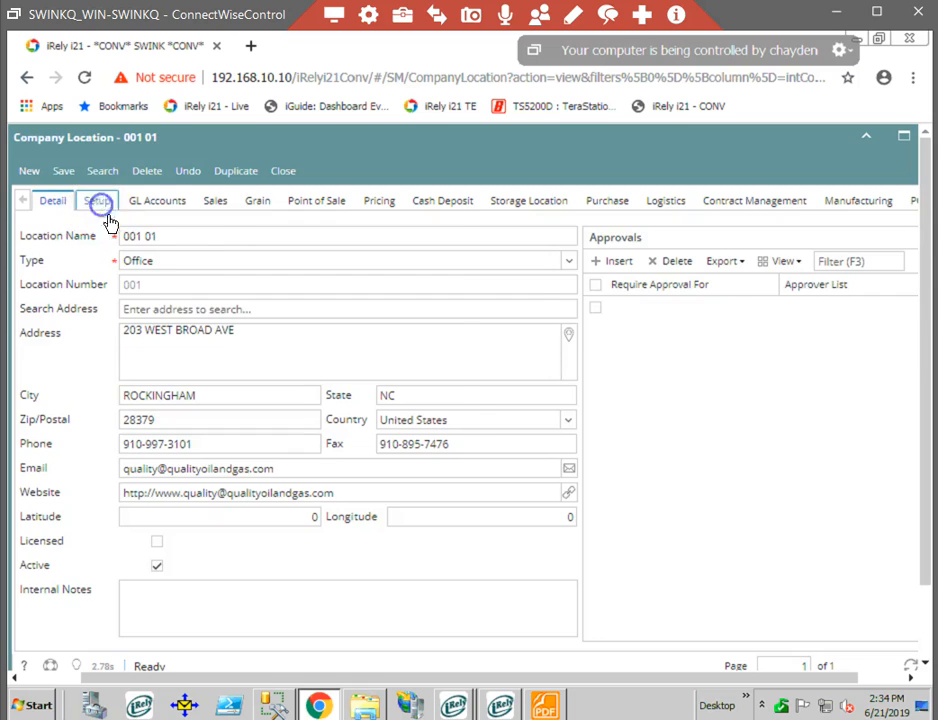
left_click(104, 210)
left_click(167, 433)
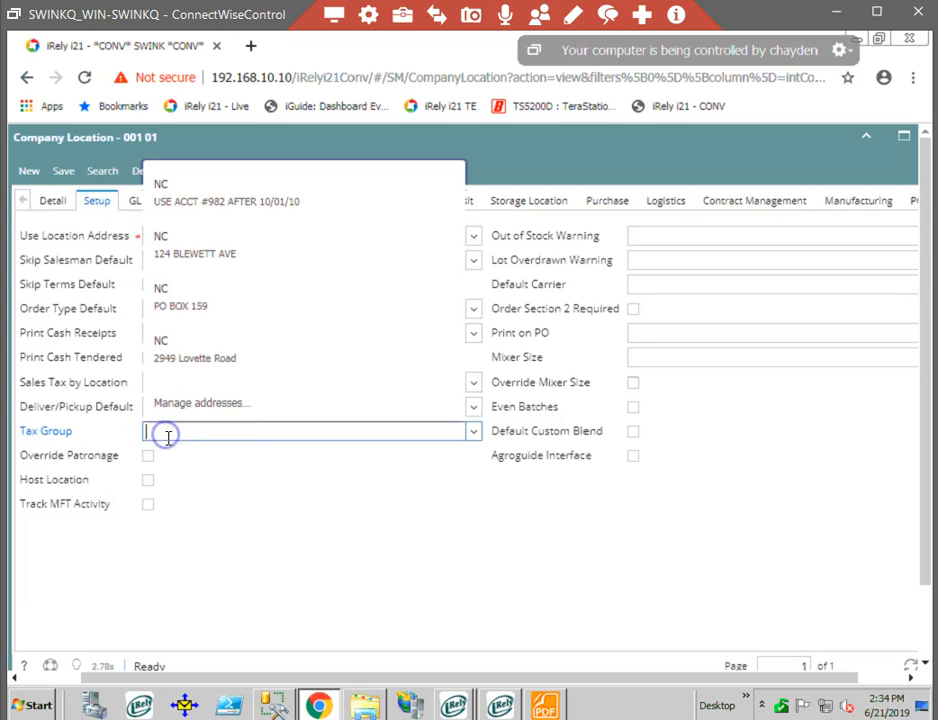
left_click(520, 597)
left_click(285, 178)
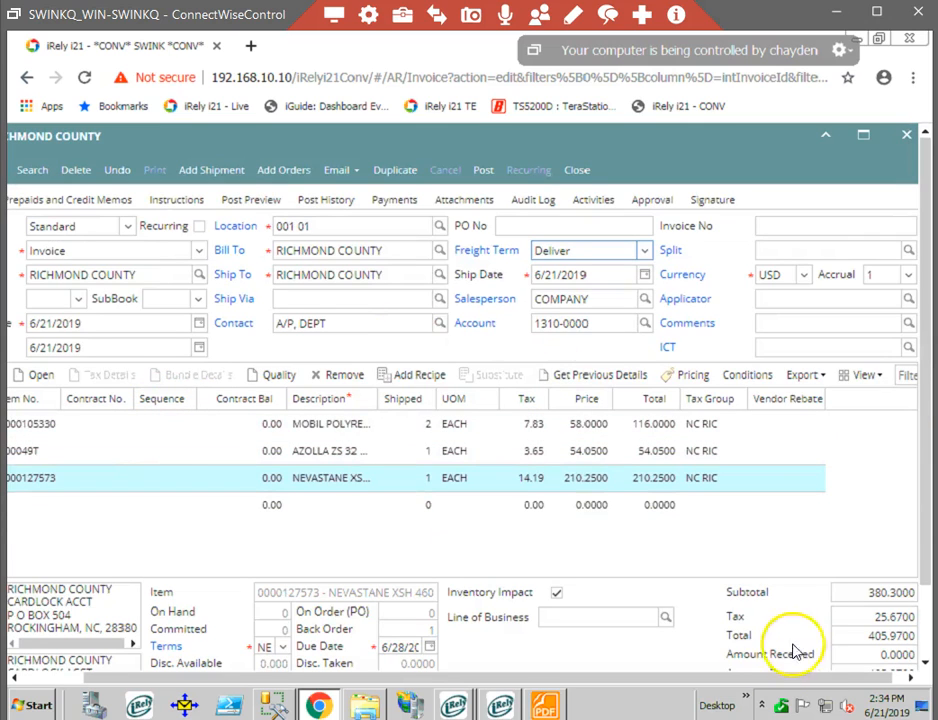
Save the RICHMOND COUNTY invoice and enter "Customer Pick Up" as its header comment.
left_click_drag(760, 687, 490, 688)
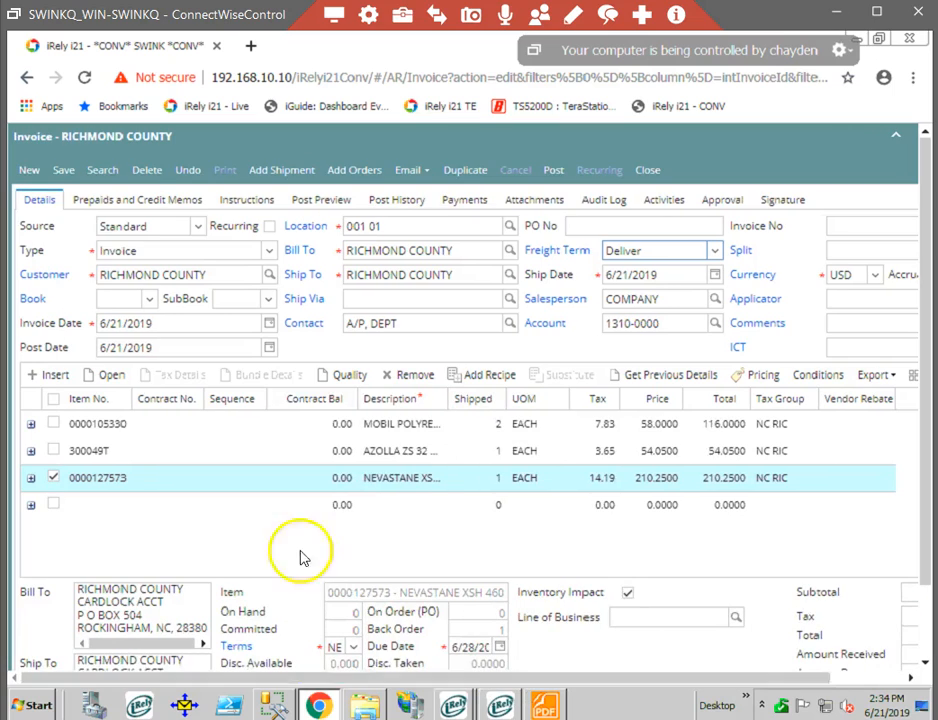
left_click(64, 172)
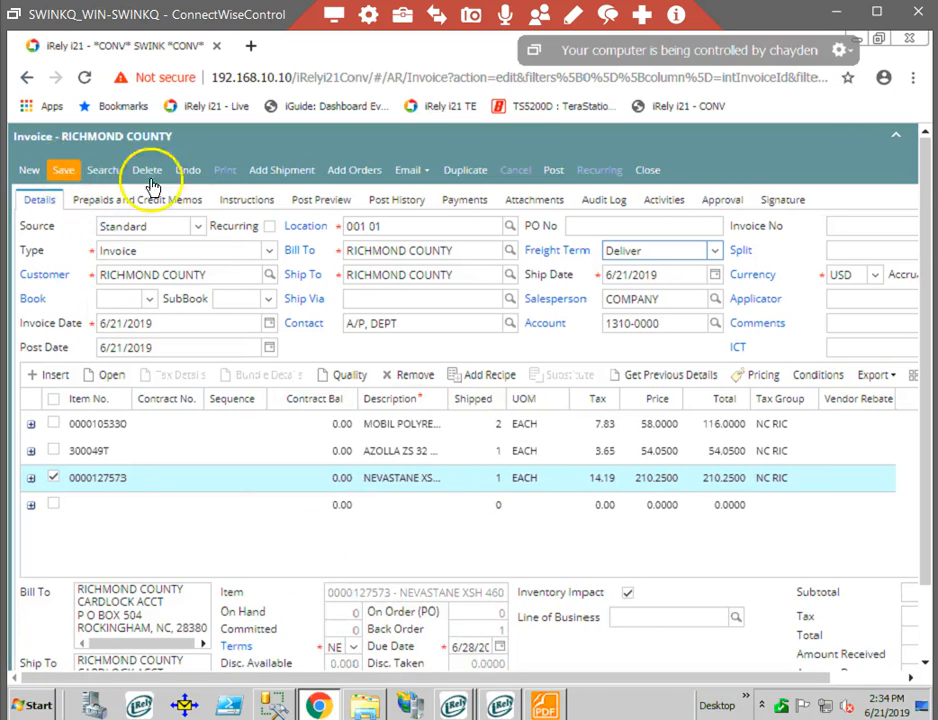
left_click(249, 197)
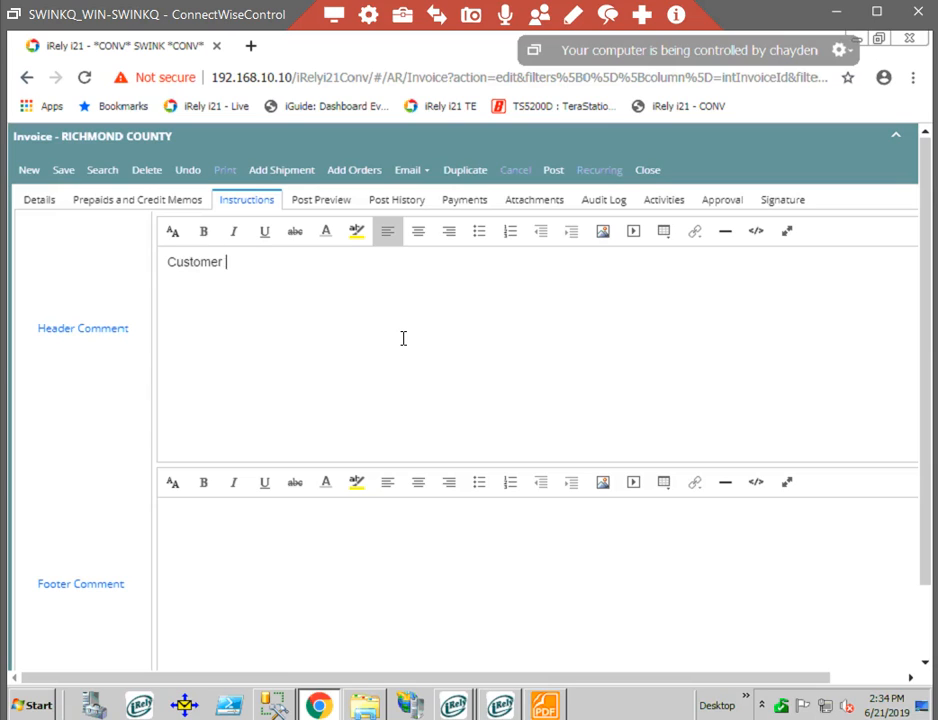
type("p")
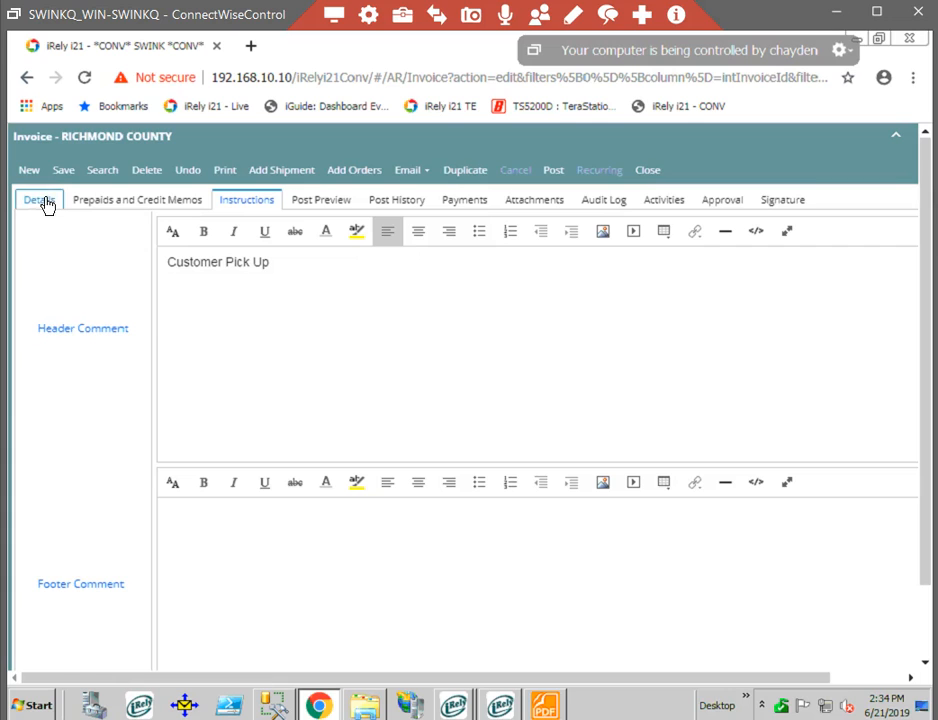
Check the invoice's assigned number and the options for emailing the invoice.
left_click(876, 224)
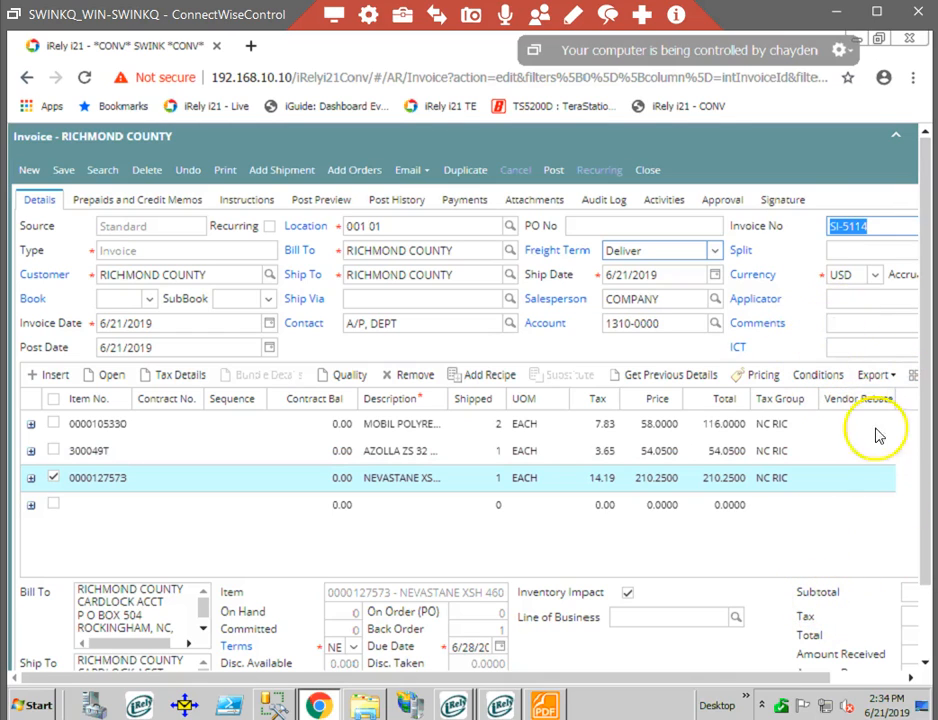
left_click(412, 178)
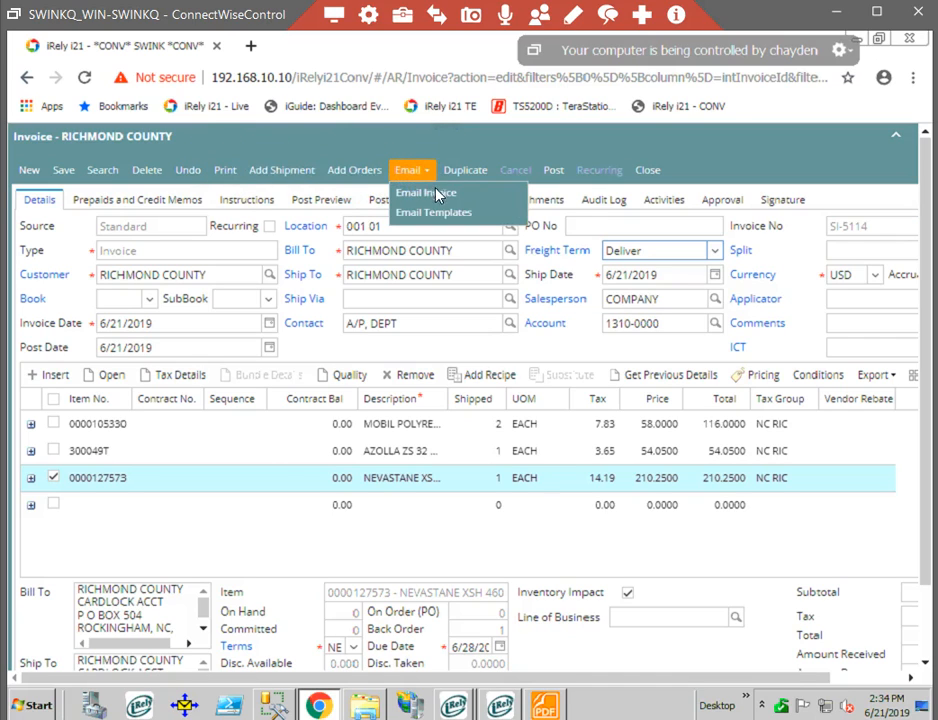
left_click(468, 149)
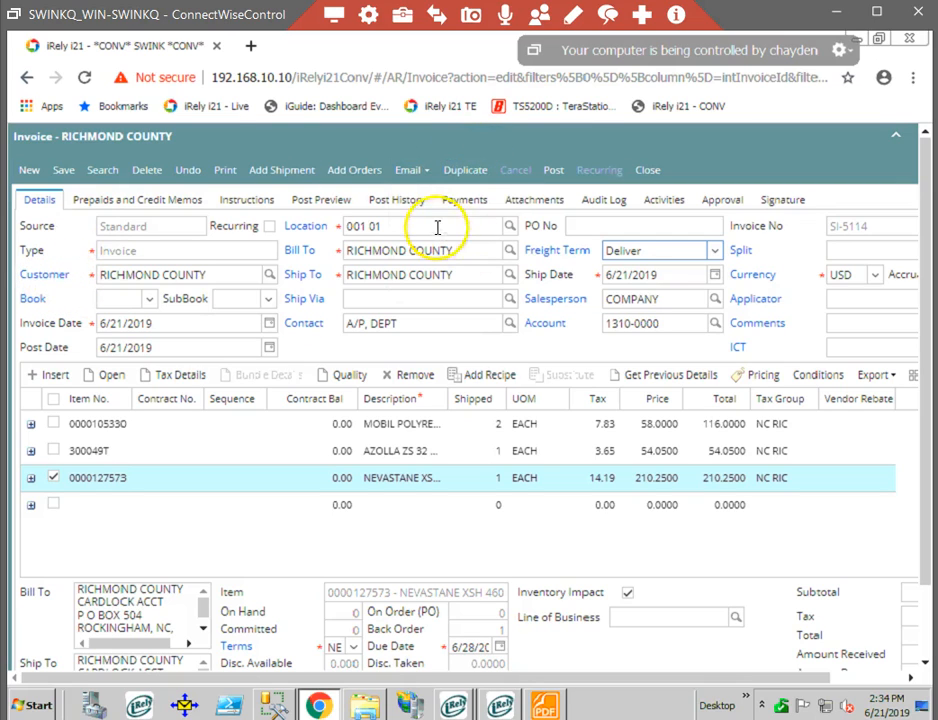
left_click(409, 172)
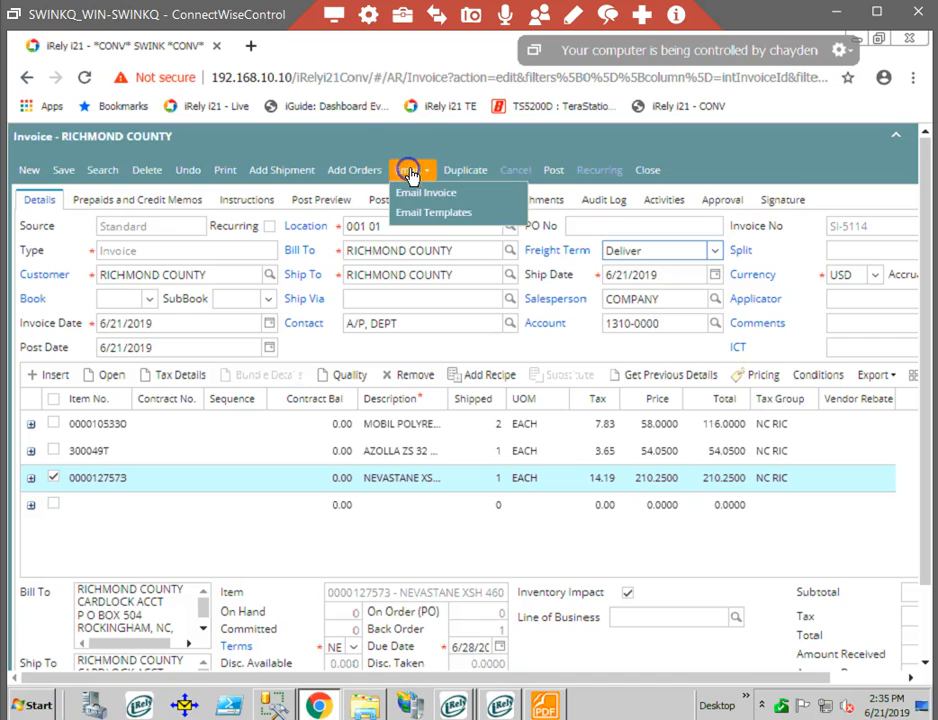
left_click(437, 195)
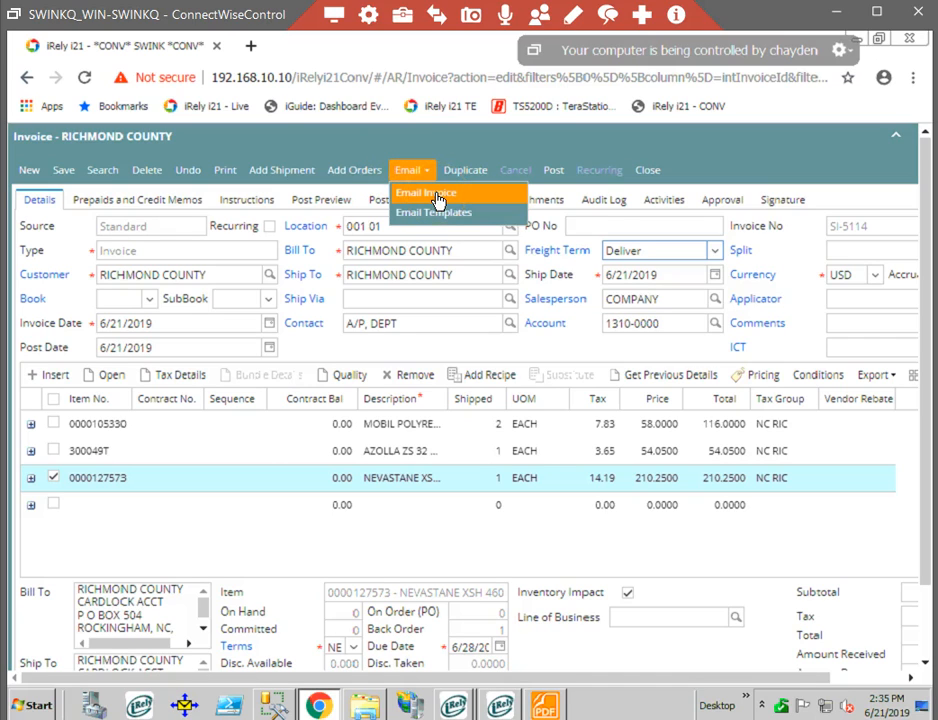
left_click(443, 138)
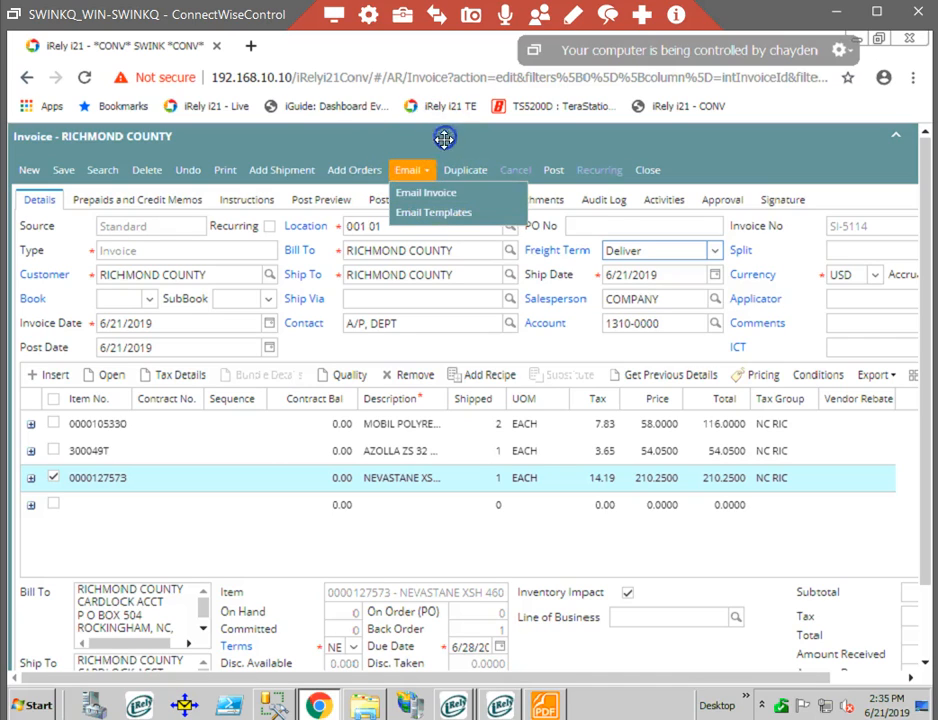
Generate the printable invoice report, cancel its print dialog and review the header, comment, item lines and sales tax.
left_click(229, 177)
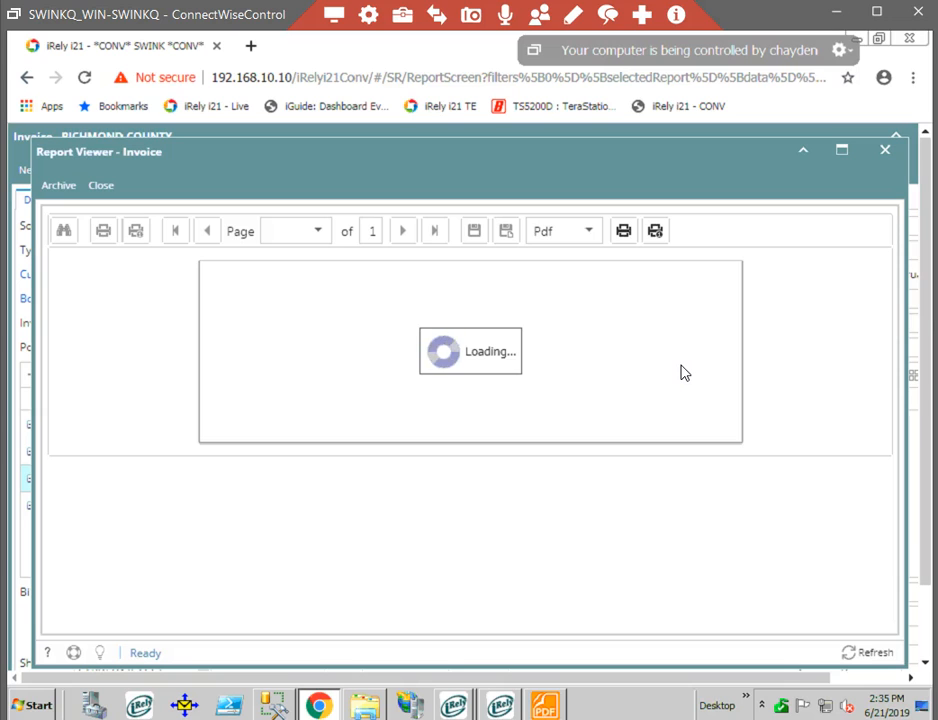
scroll(680, 383, "down", 3)
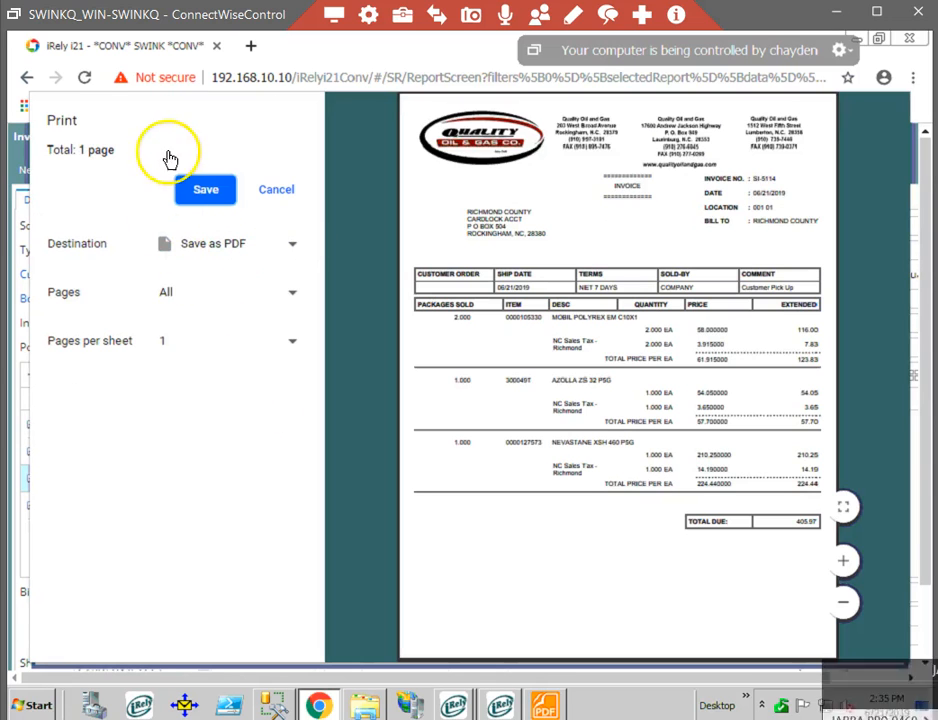
left_click(274, 190)
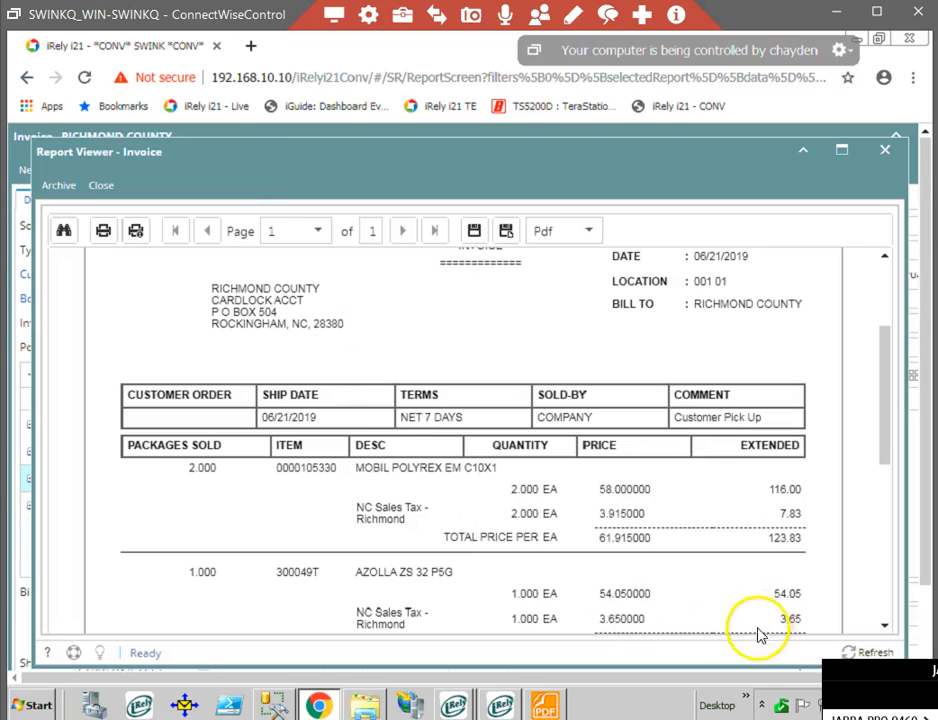
scroll(613, 490, "up", 3)
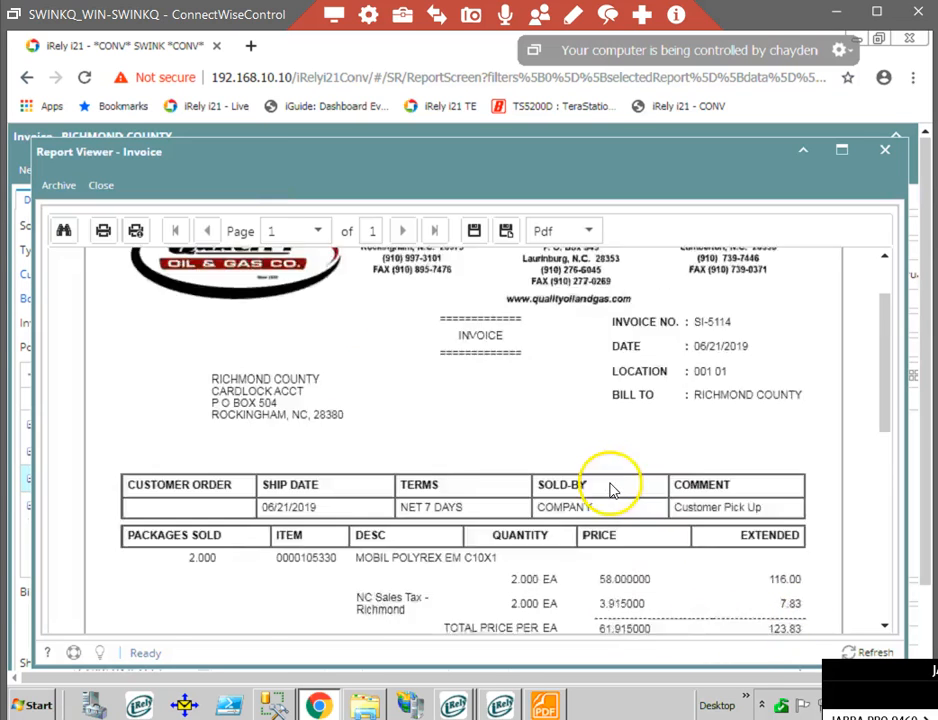
scroll(613, 490, "down", 4)
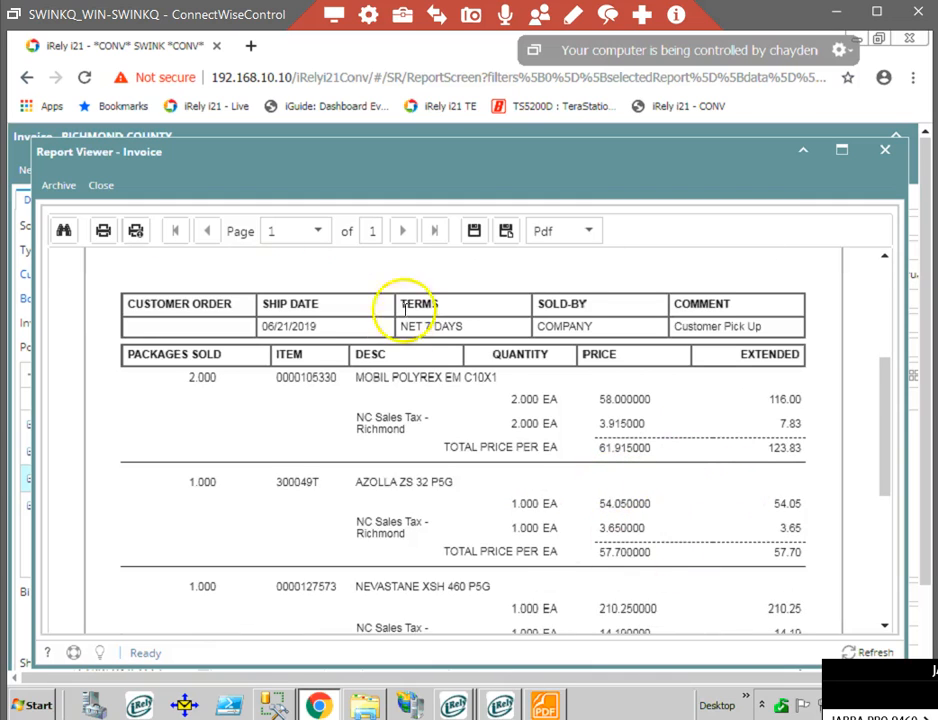
scroll(655, 509, "down", 3)
scroll(677, 507, "up", 1)
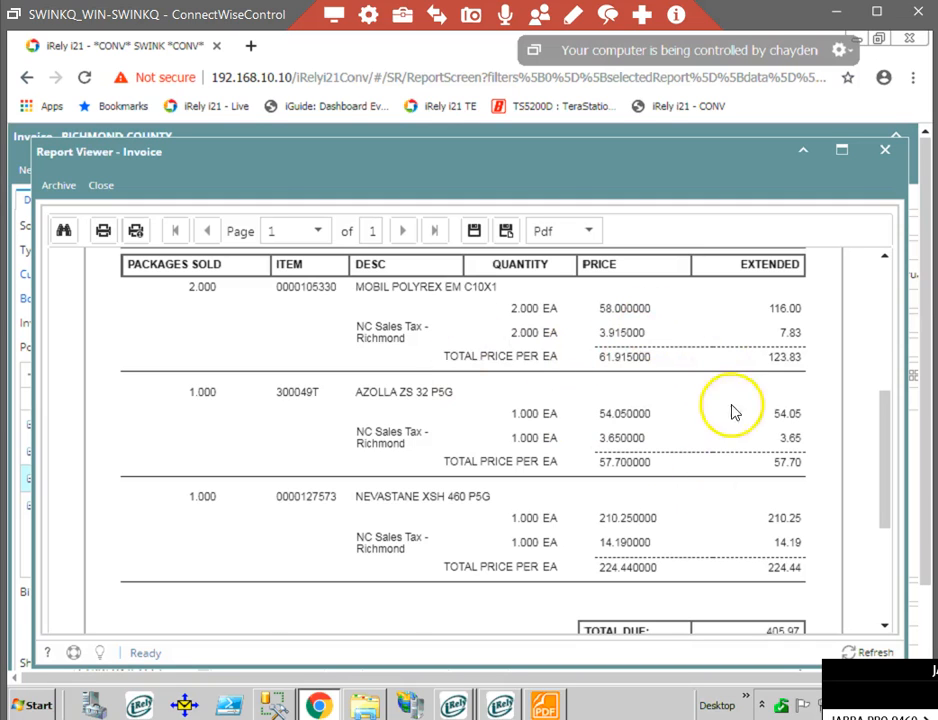
scroll(670, 460, "up", 4)
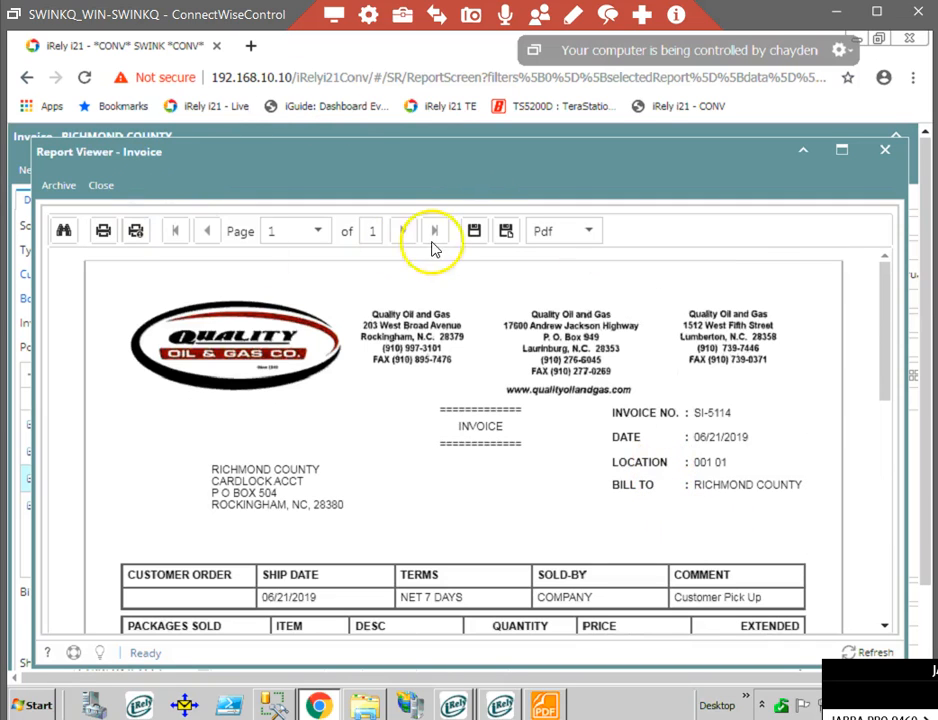
Export the invoice report as a PDF, view the downloaded file, and close it along with the report viewer.
left_click(475, 236)
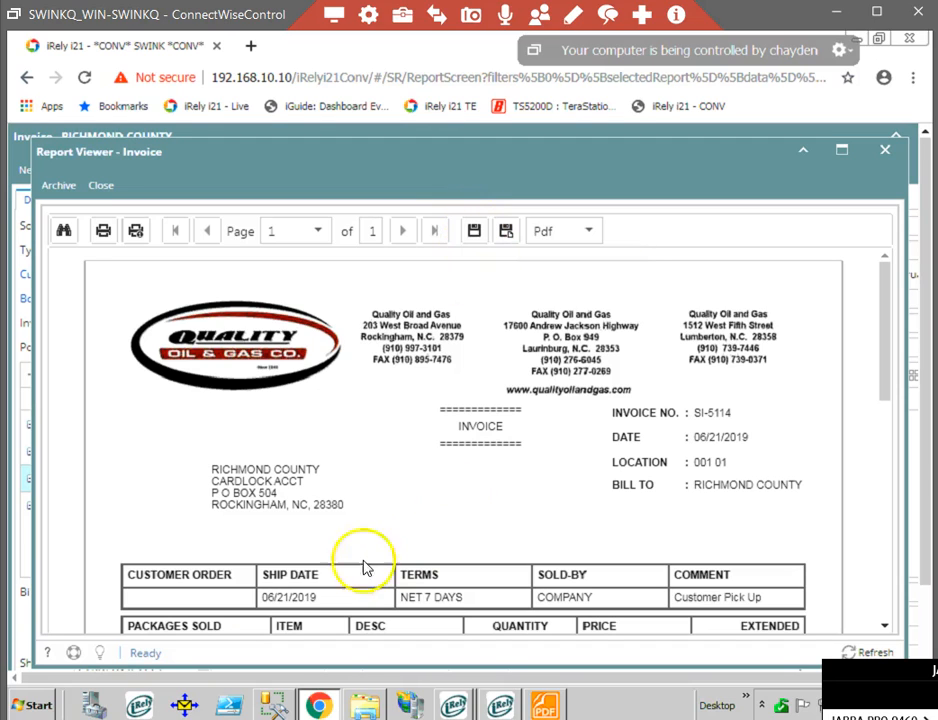
left_click(117, 665)
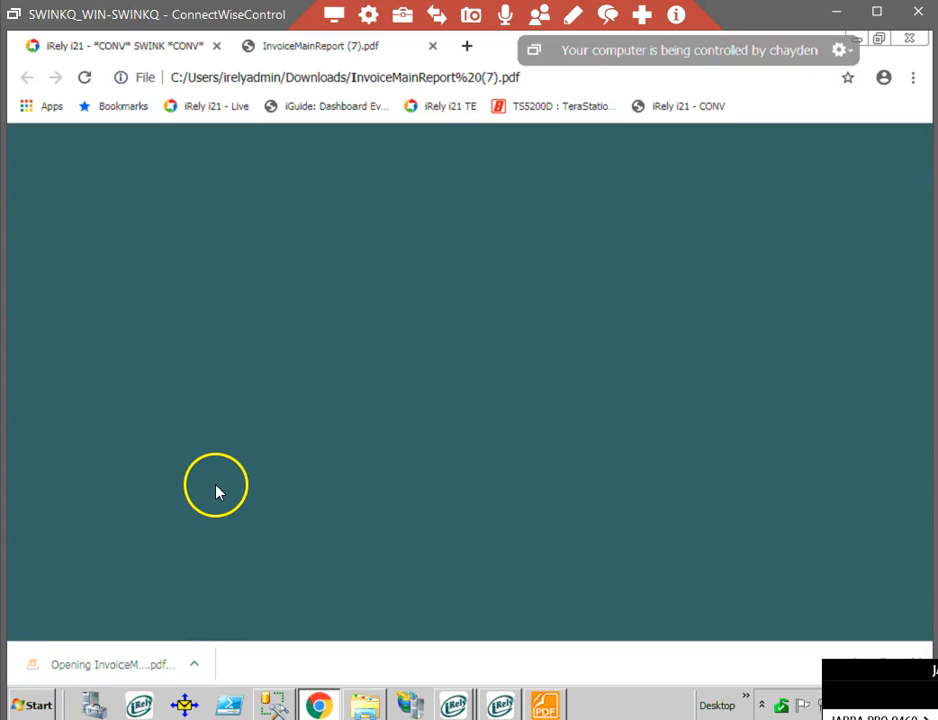
scroll(250, 508, "down", 5)
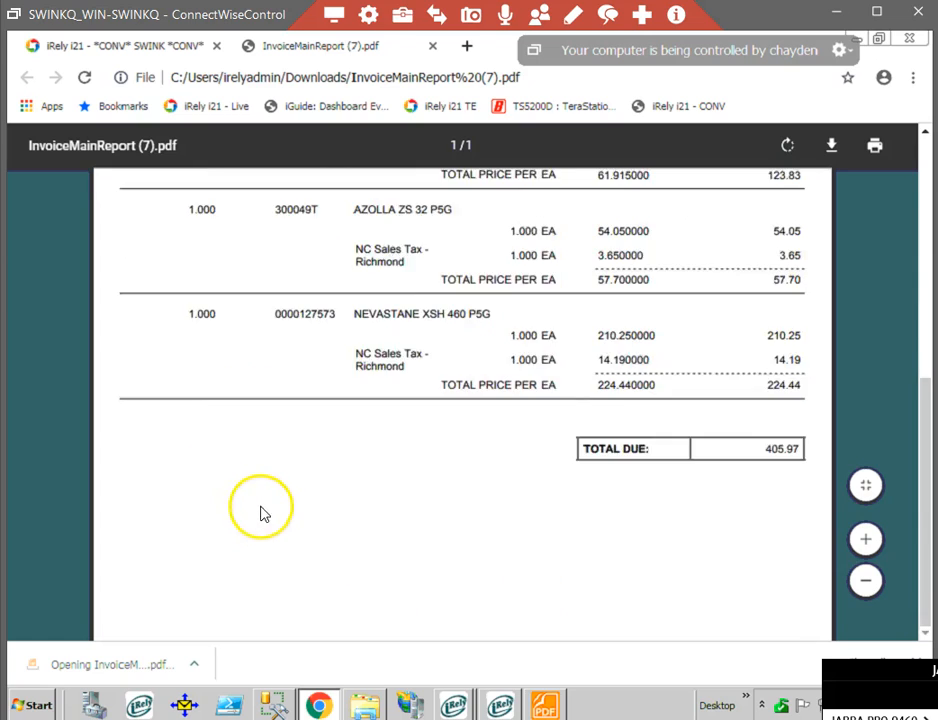
scroll(272, 513, "up", 5)
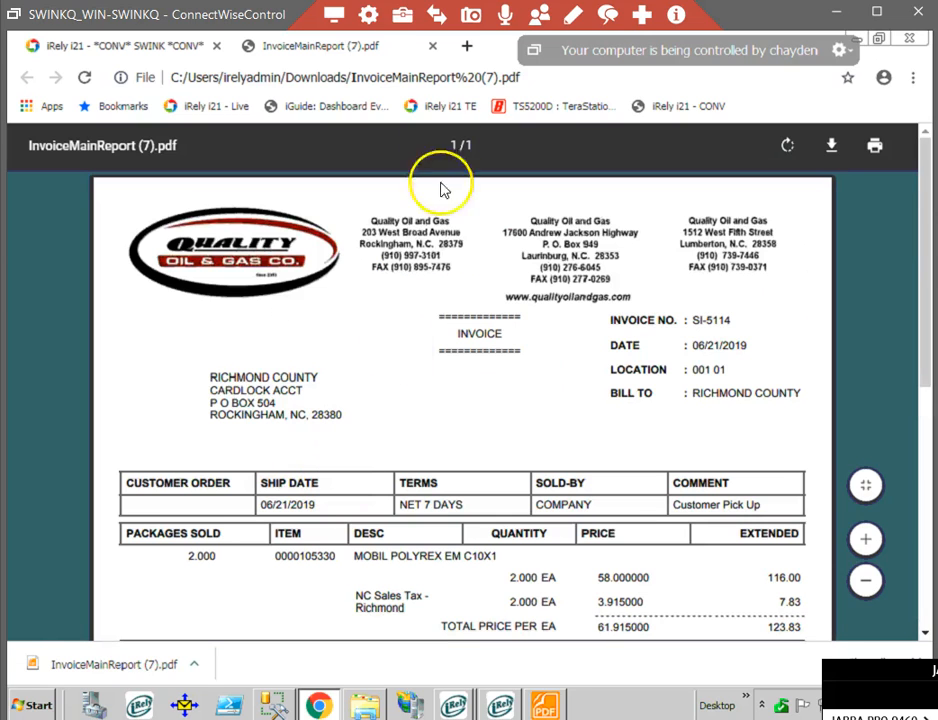
left_click(433, 47)
left_click(108, 192)
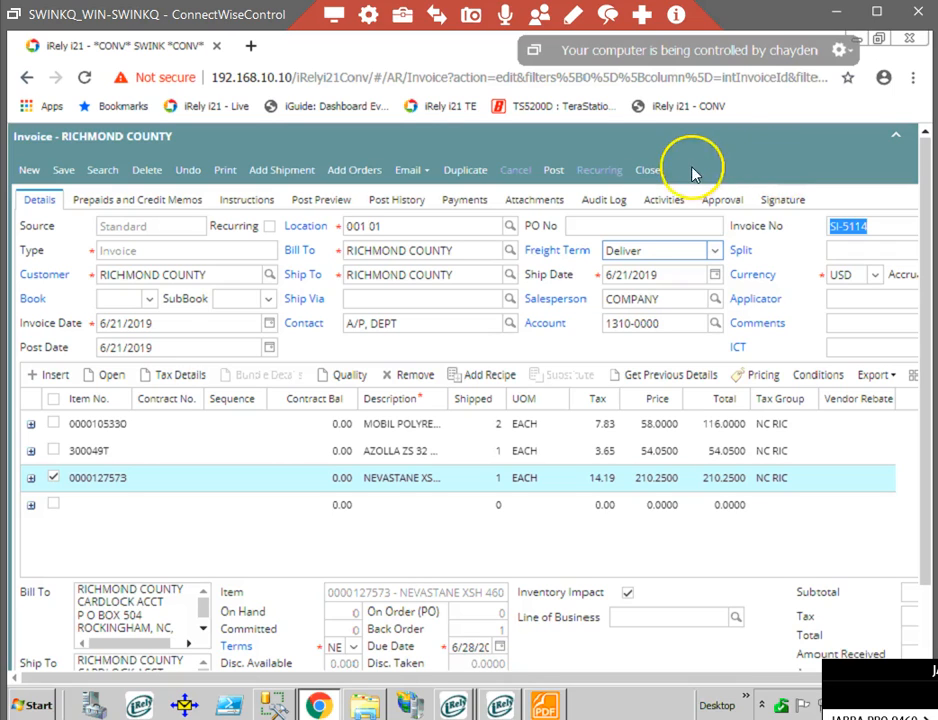
Close the invoice and the invoice search, and open a new batch posting in Sales (A/R).
left_click(650, 175)
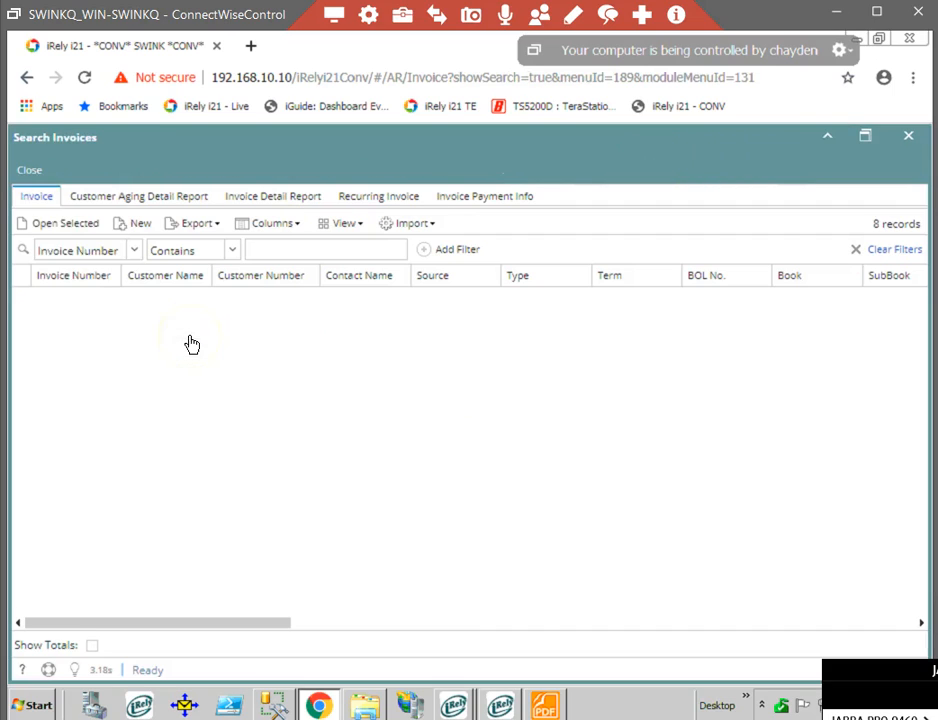
left_click(29, 168)
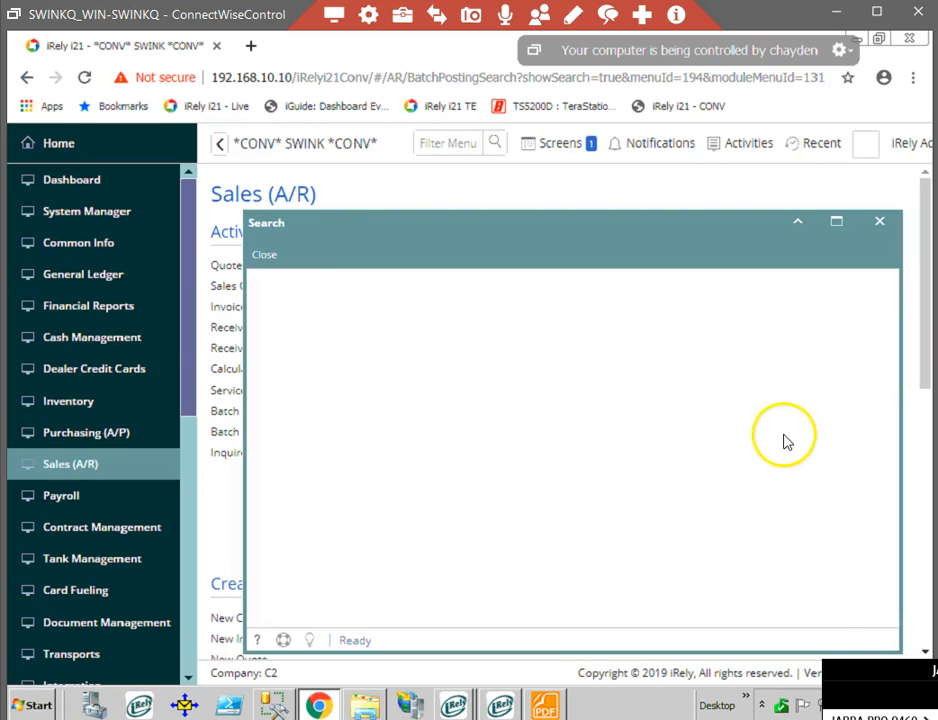
double_click(661, 269)
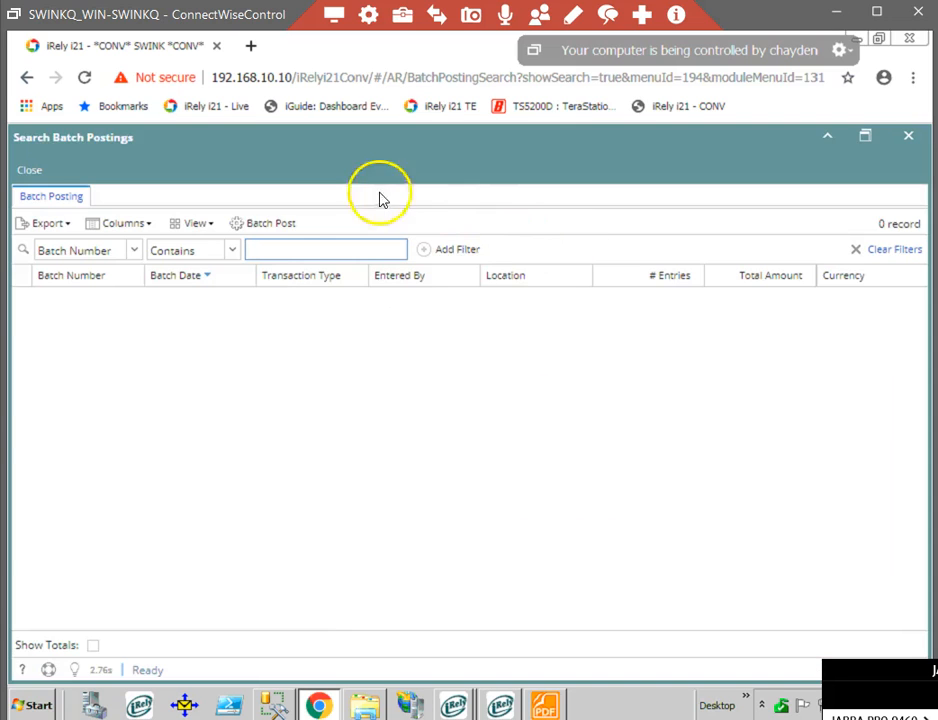
left_click(266, 226)
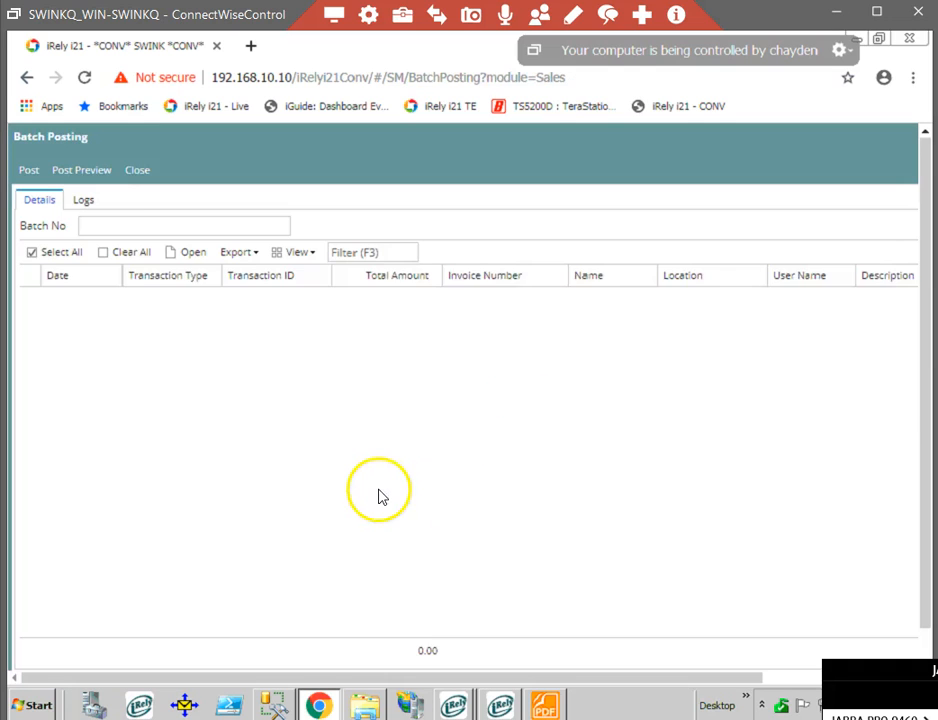
Look through the batch's unposted transactions and select invoices SI-5110 and SI-5114.
scroll(465, 538, "down", 3)
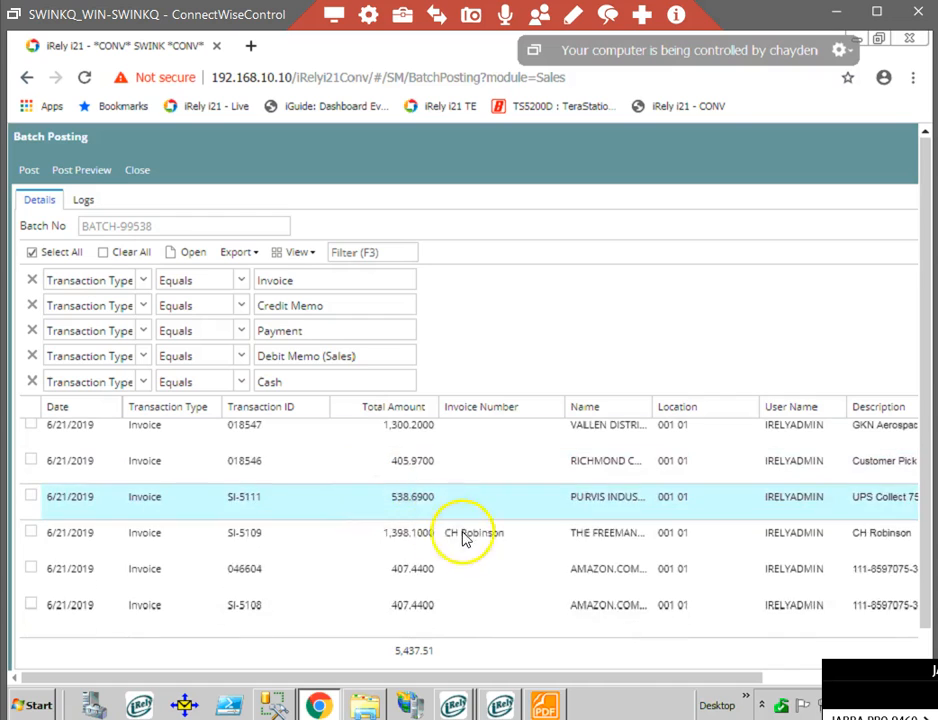
scroll(519, 610, "up", 2)
scroll(519, 600, "up", 1)
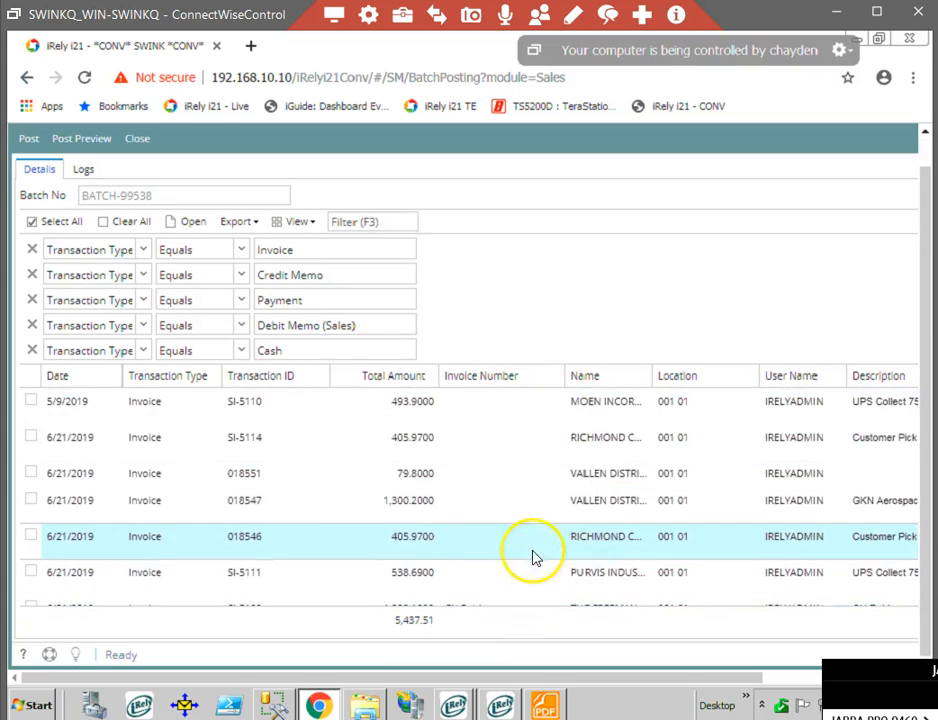
scroll(345, 477, "down", 3)
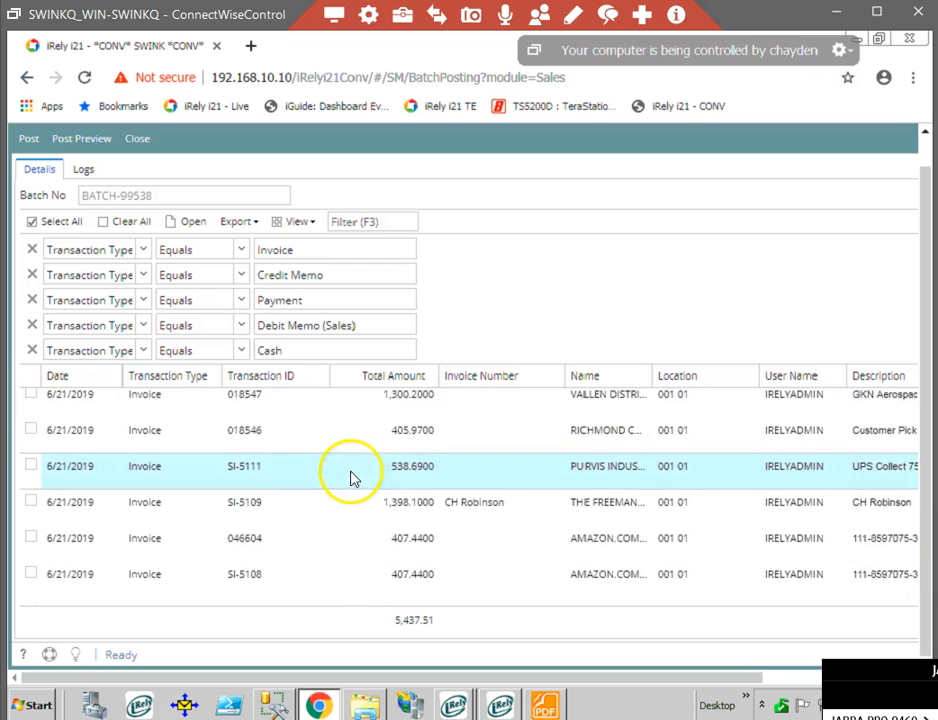
scroll(260, 490, "up", 3)
left_click(29, 400)
left_click(30, 437)
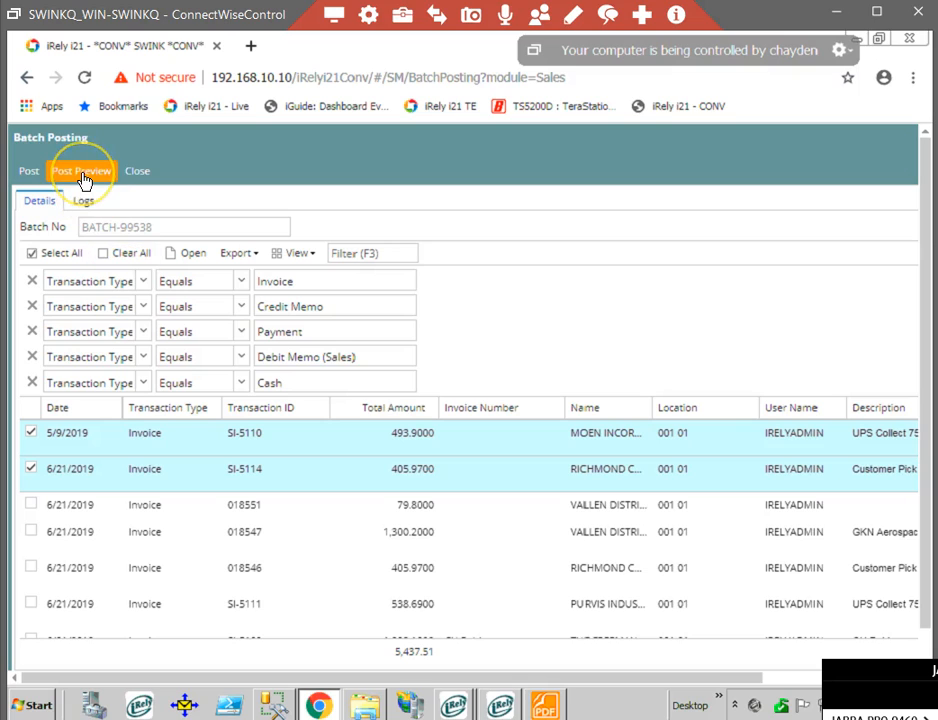
Preview the posting of the selected invoices and review their receivable, sales, tax, inventory and cost of goods sold entries.
left_click(82, 176)
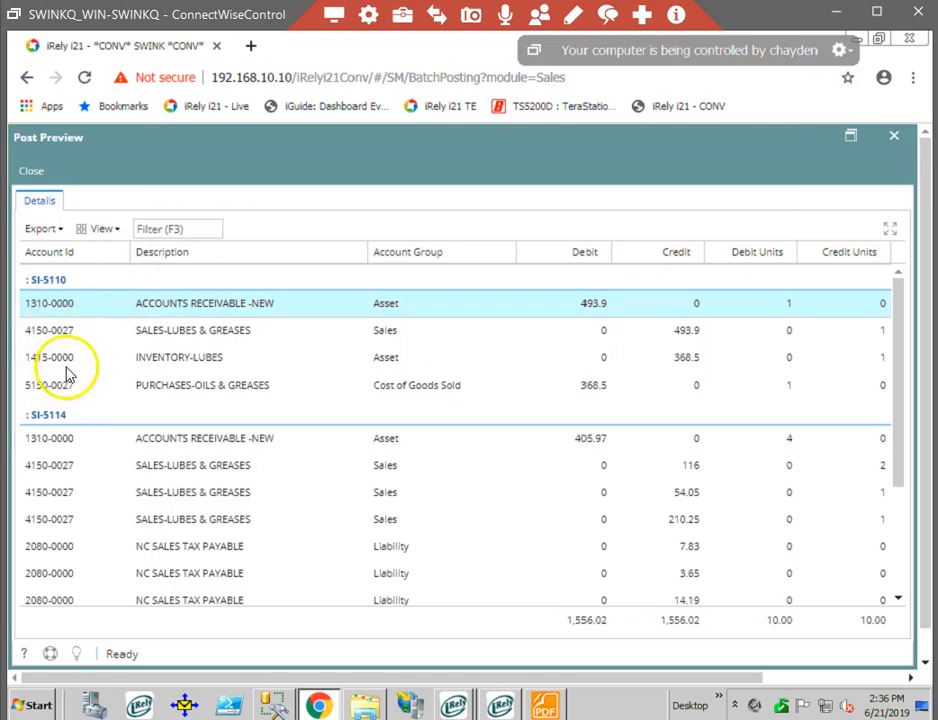
left_click(60, 425)
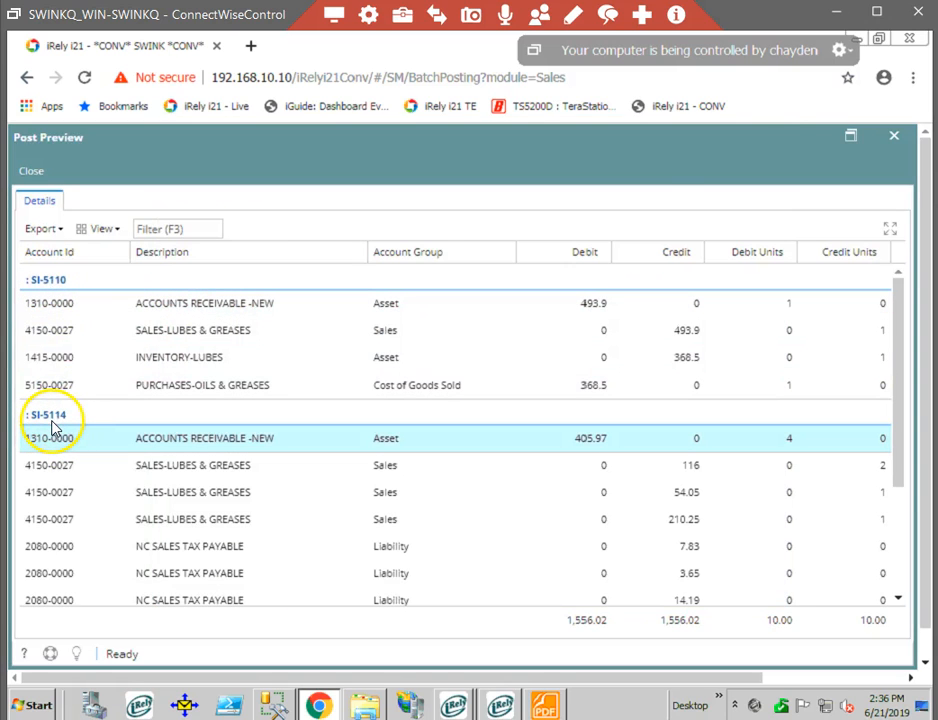
left_click(557, 519)
scroll(565, 530, "down", 3)
left_click(573, 540)
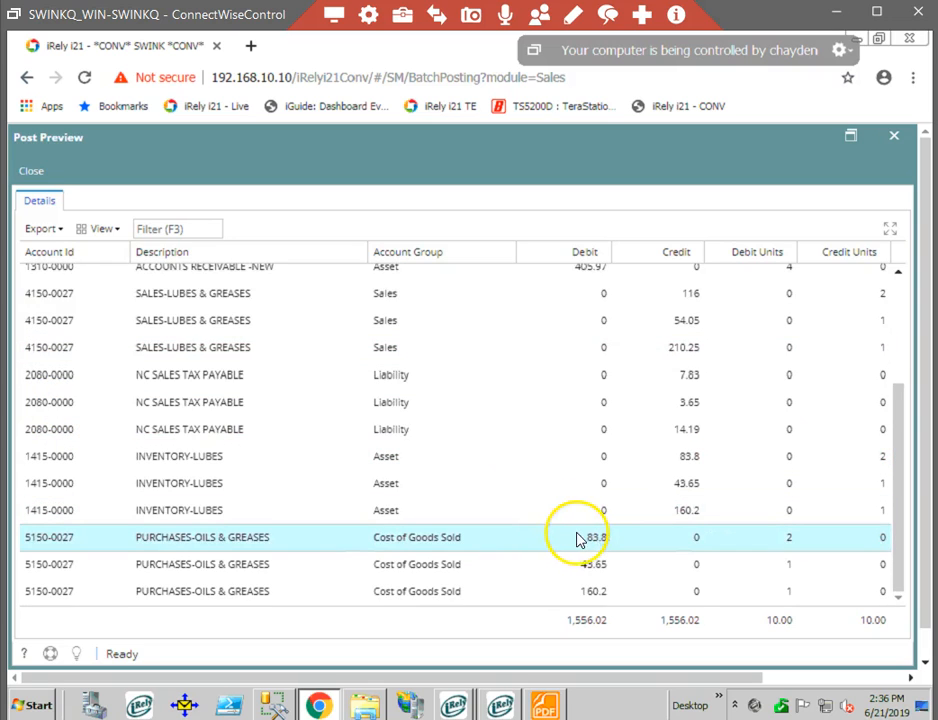
scroll(666, 593, "up", 4)
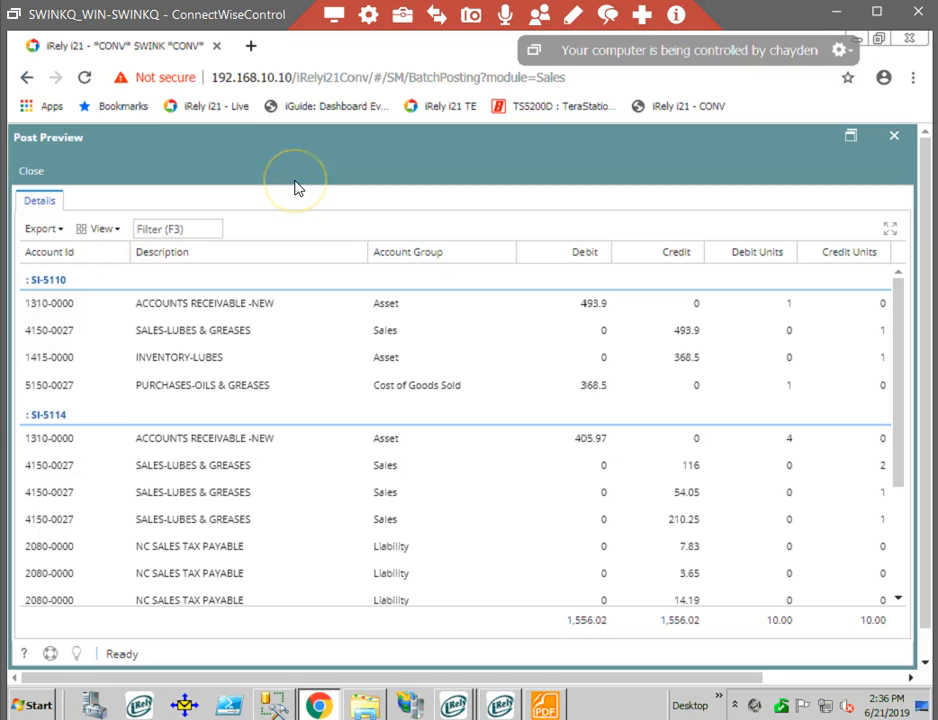
Export the post preview entries as a PDF, look through the downloaded file, and close it.
left_click(44, 229)
left_click(42, 320)
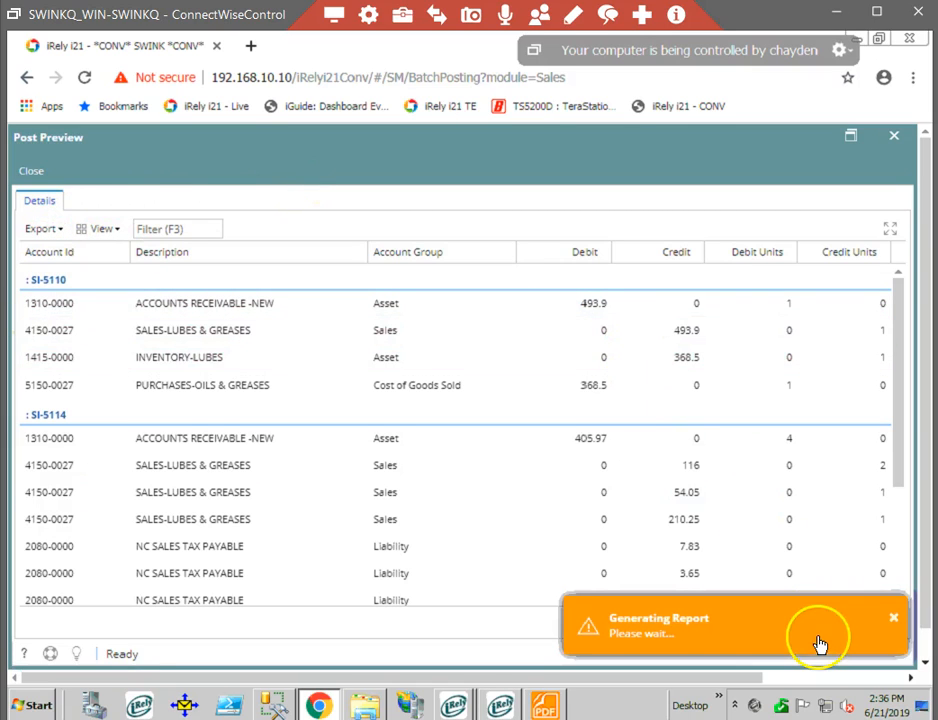
left_click(119, 661)
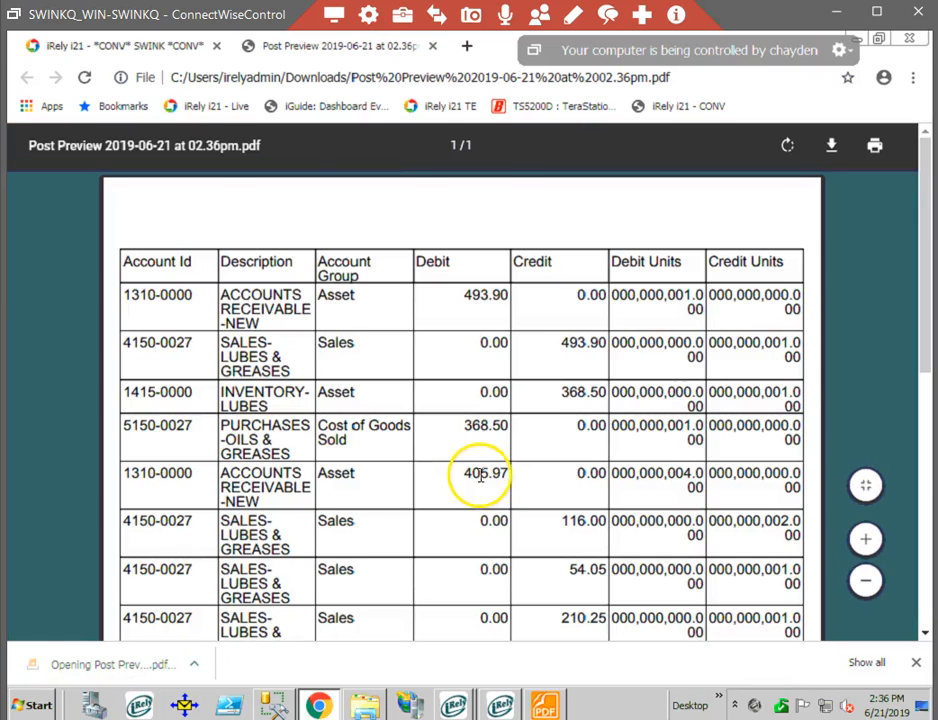
scroll(480, 475, "down", 7)
scroll(492, 488, "up", 5)
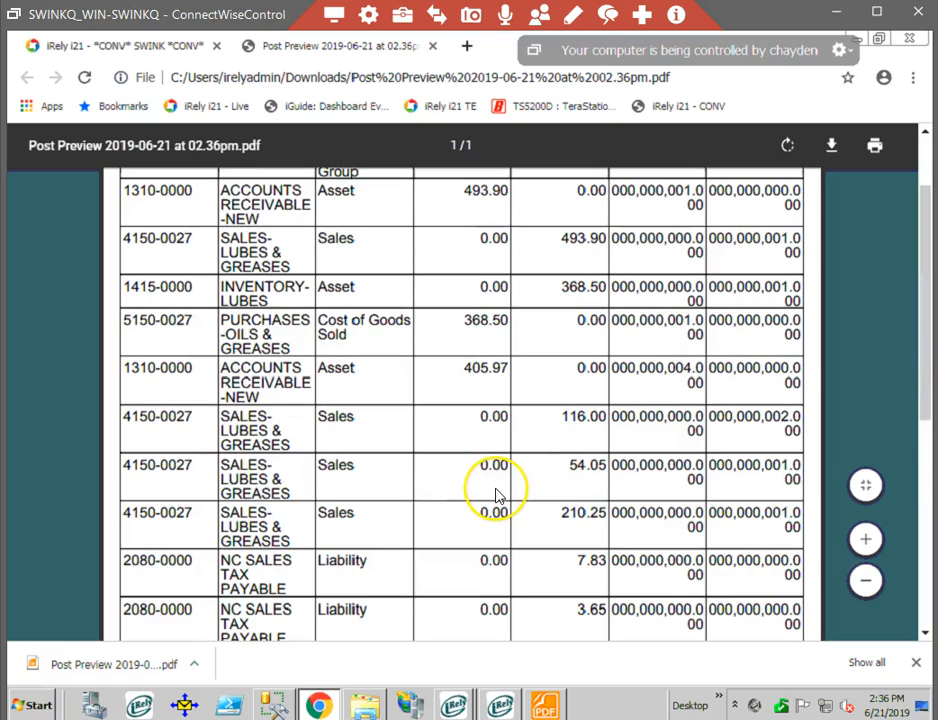
scroll(497, 496, "up", 2)
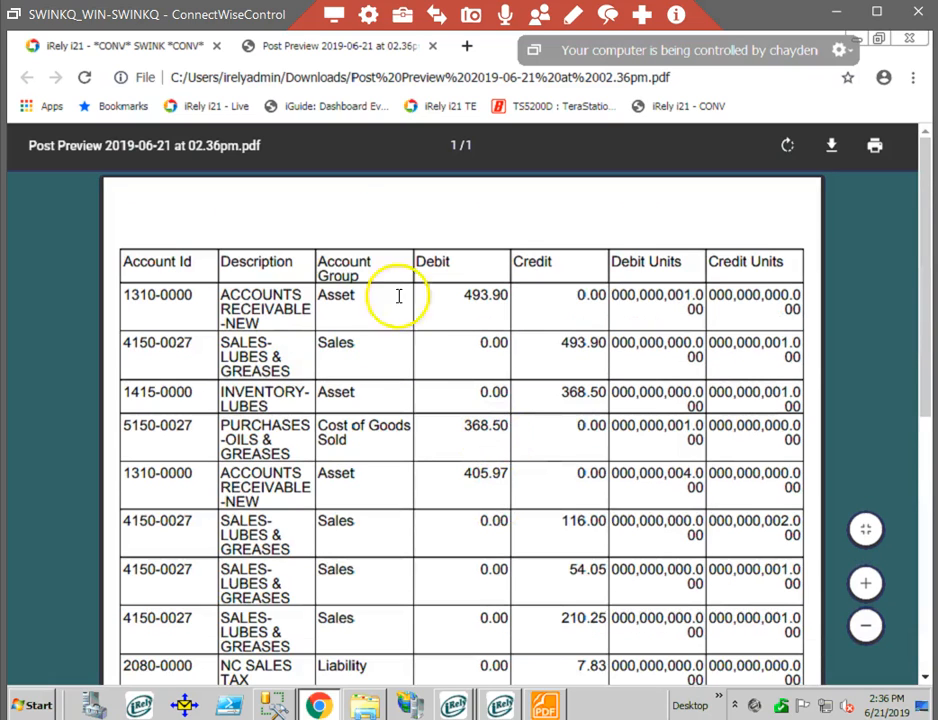
left_click(433, 48)
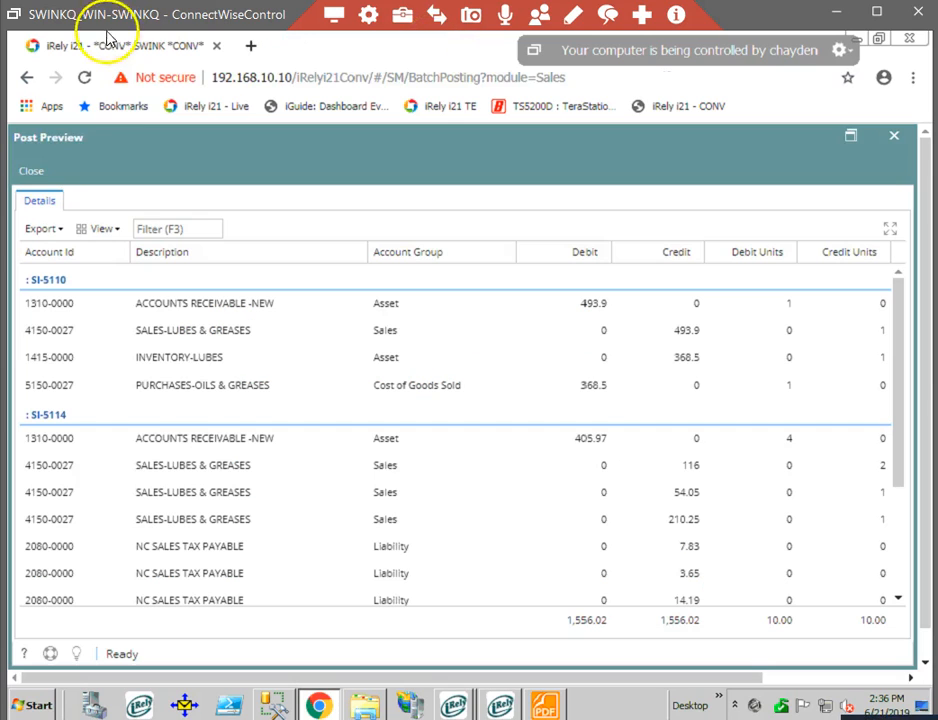
Close the post preview and exit the batch posting without posting the selected invoices.
left_click(29, 175)
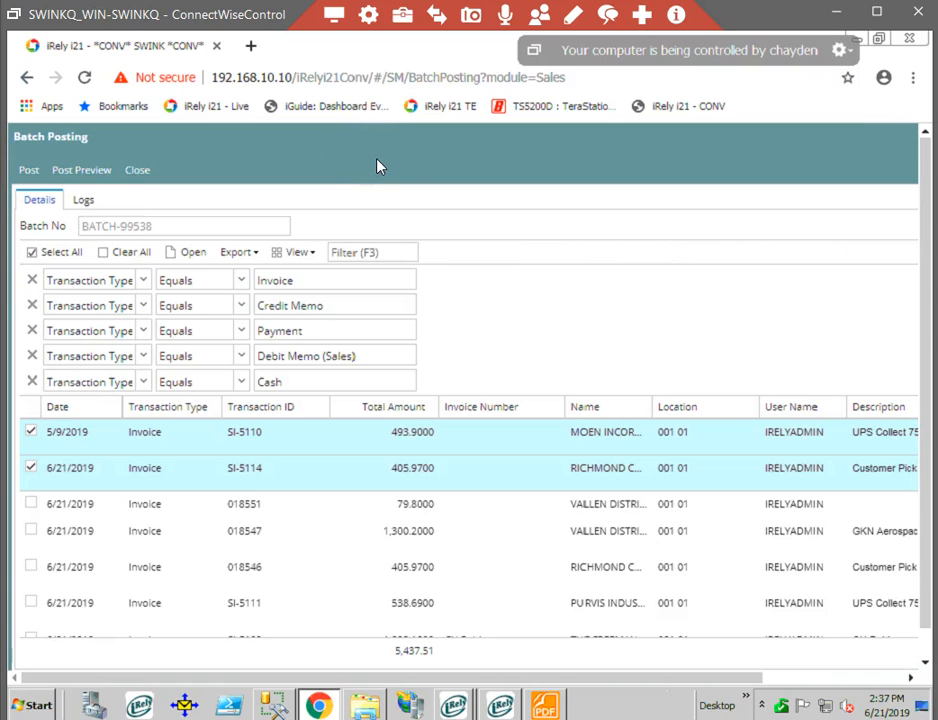
left_click(30, 172)
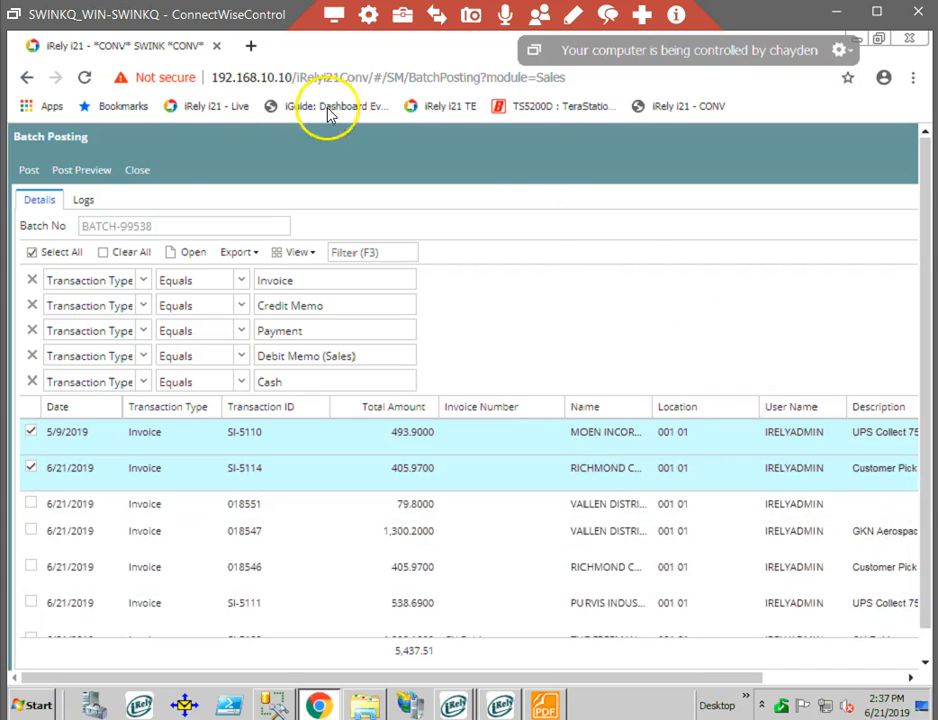
left_click(150, 174)
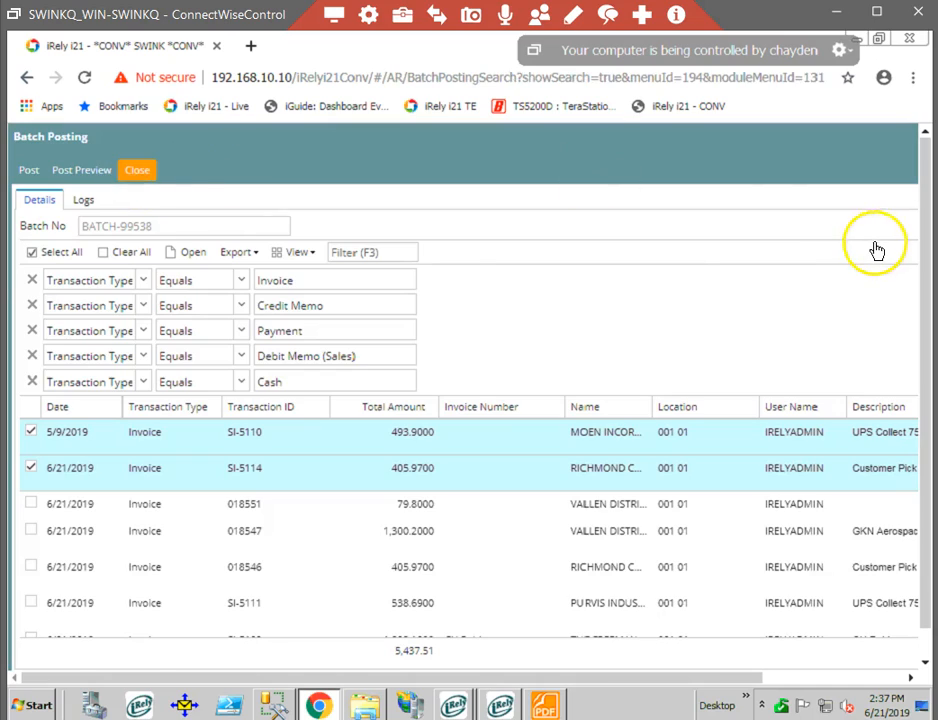